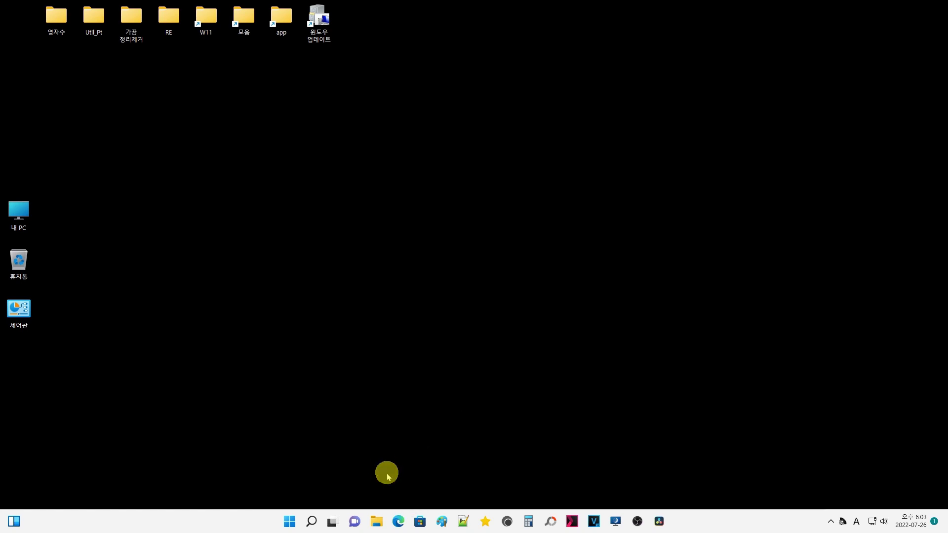
Step: Open Microsoft Edge and search Naver for "크롬"
click(398, 522)
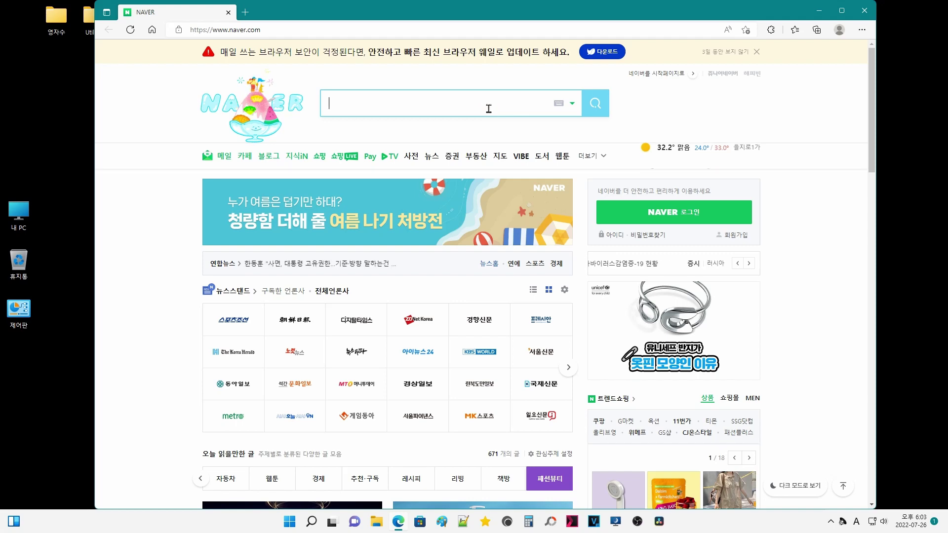
text(zm)
key(BackSpace)
key(BackSpace)
key(Hangul)
text(크)
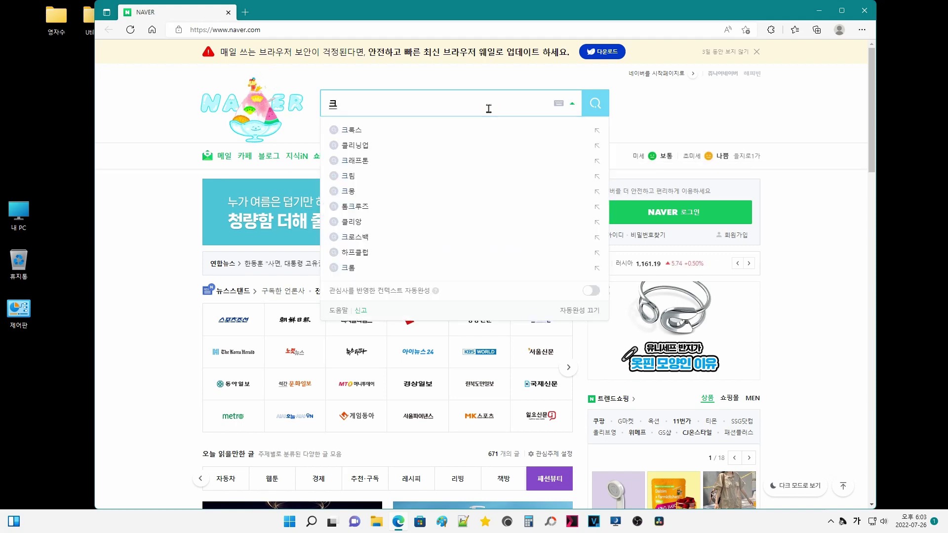
text(롬)
key(Return)
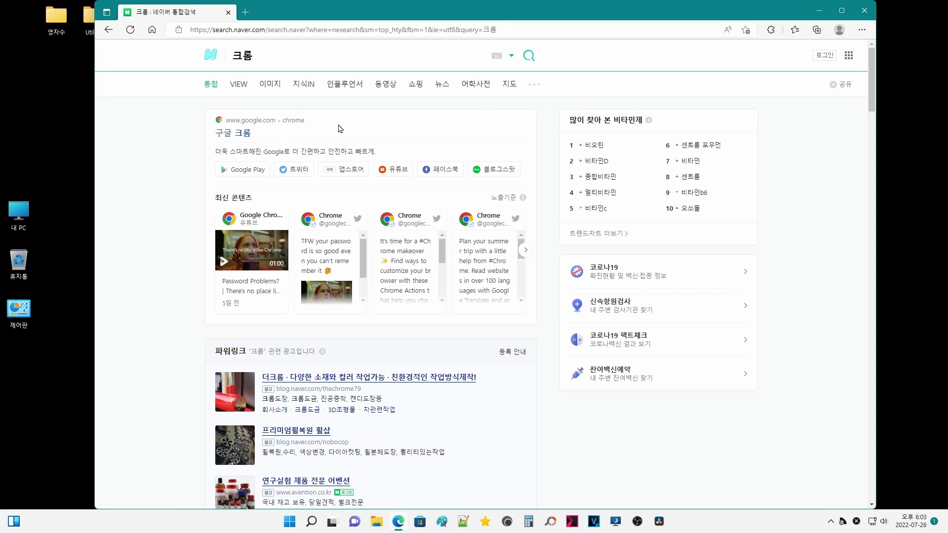
Step: Open the official Google Chrome page from the results, download ChromeSetup.exe and run the installer
click(405, 123)
click(239, 134)
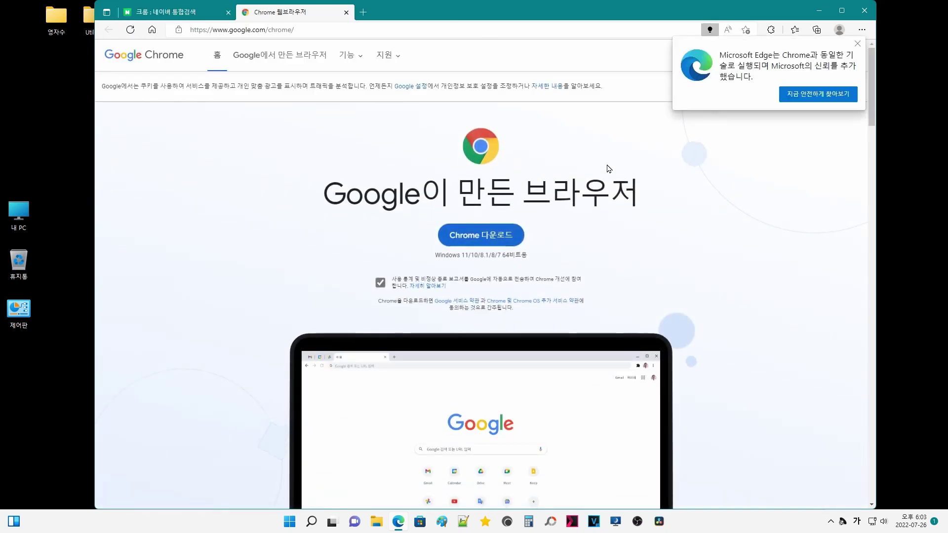
click(505, 242)
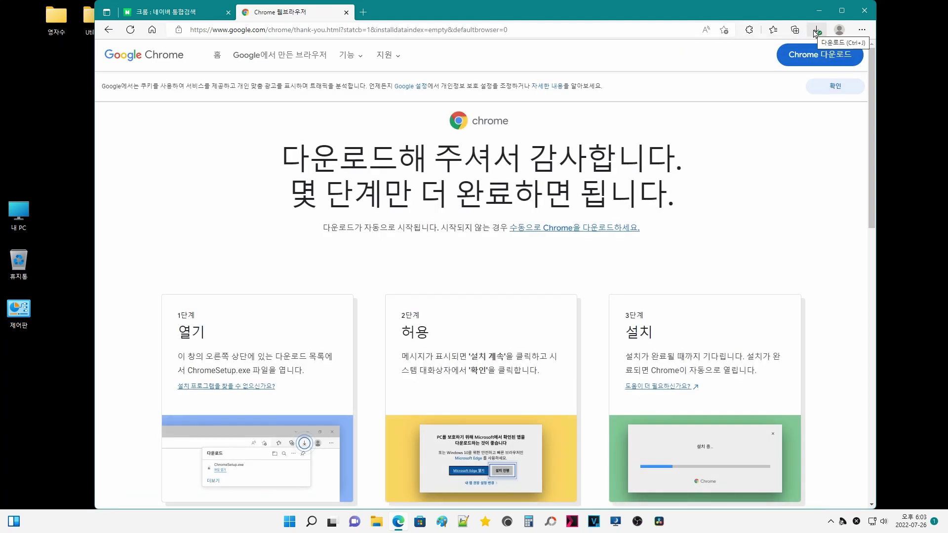
click(815, 31)
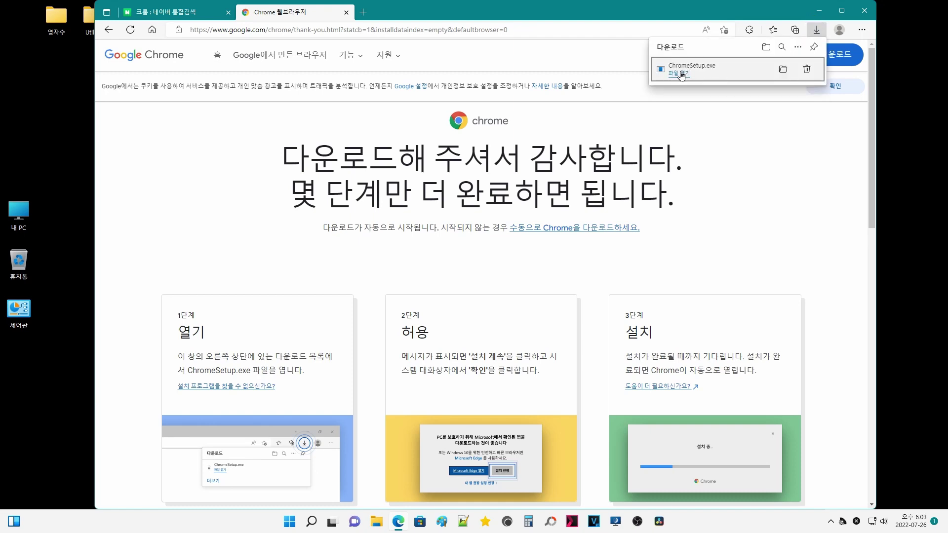
click(680, 73)
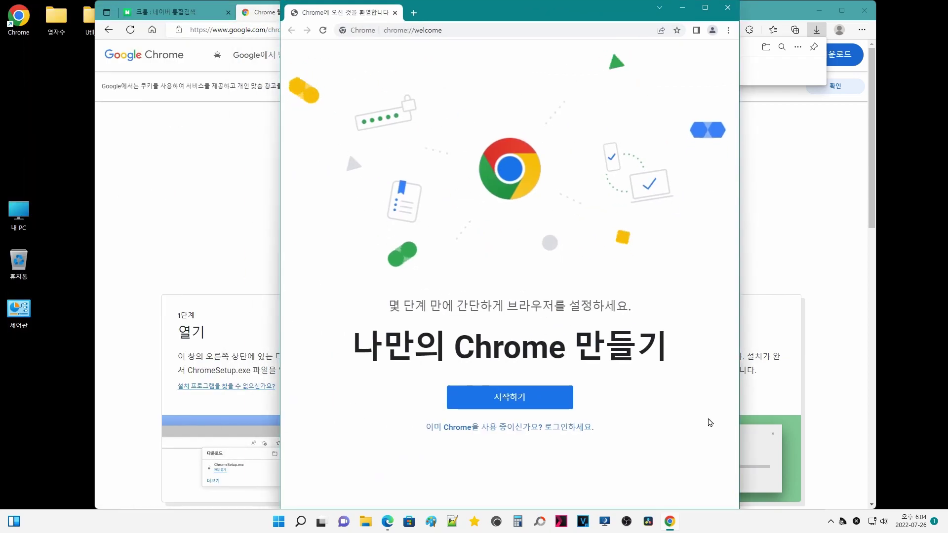
Step: Close the Edge and Chrome windows and move the Chrome shortcut to the empty upper-middle area of the desktop
click(818, 157)
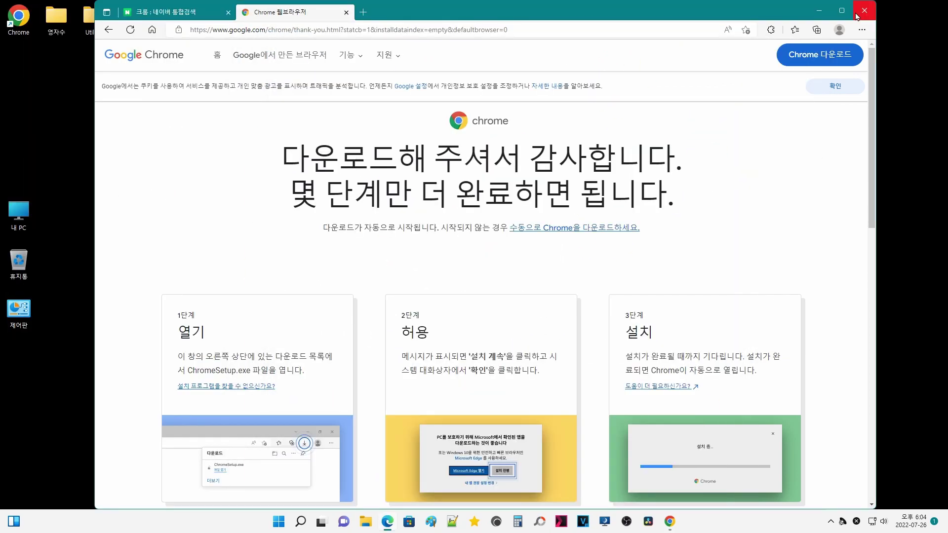
click(863, 8)
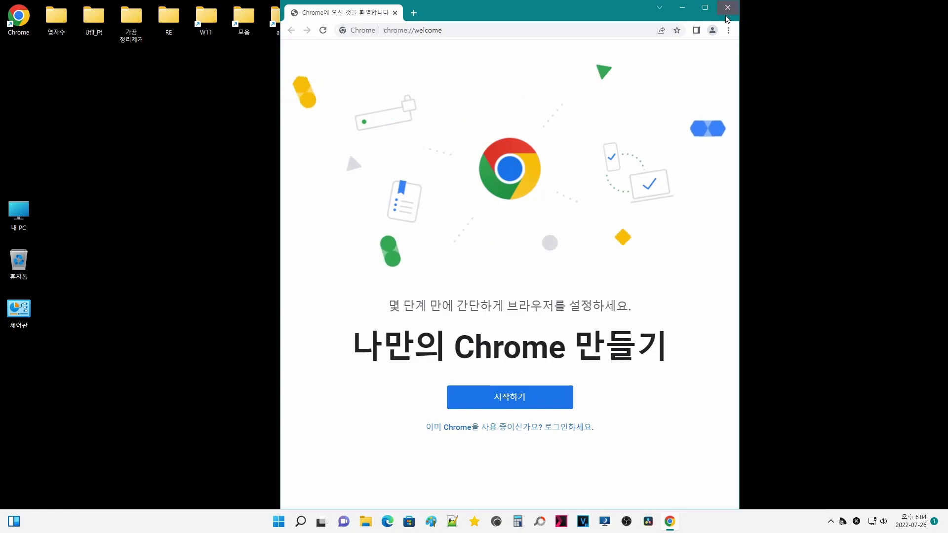
key(alt+F4)
click(20, 22)
drag(22, 28, 431, 116)
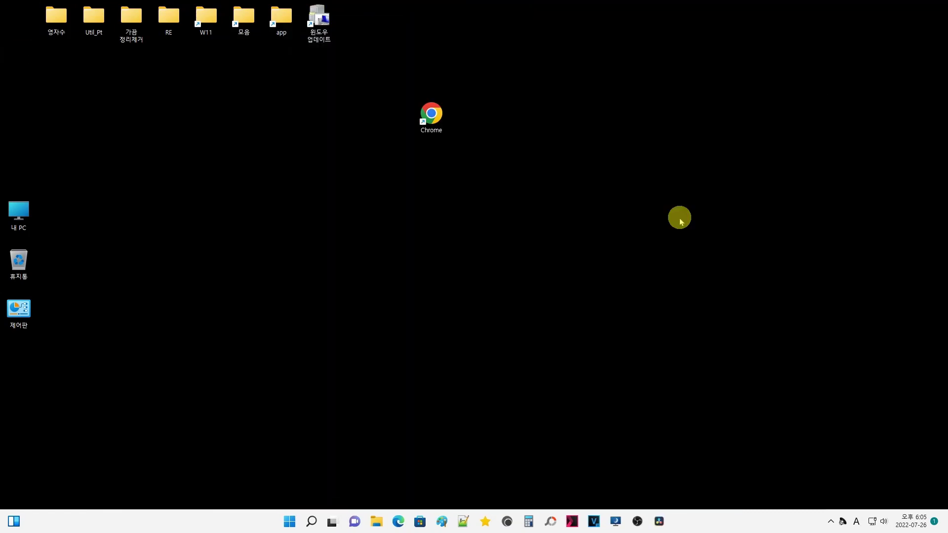
Step: Launch Chrome and customize the new tab page to hide its shortcuts (바로가기 숨기기)
double_click(431, 114)
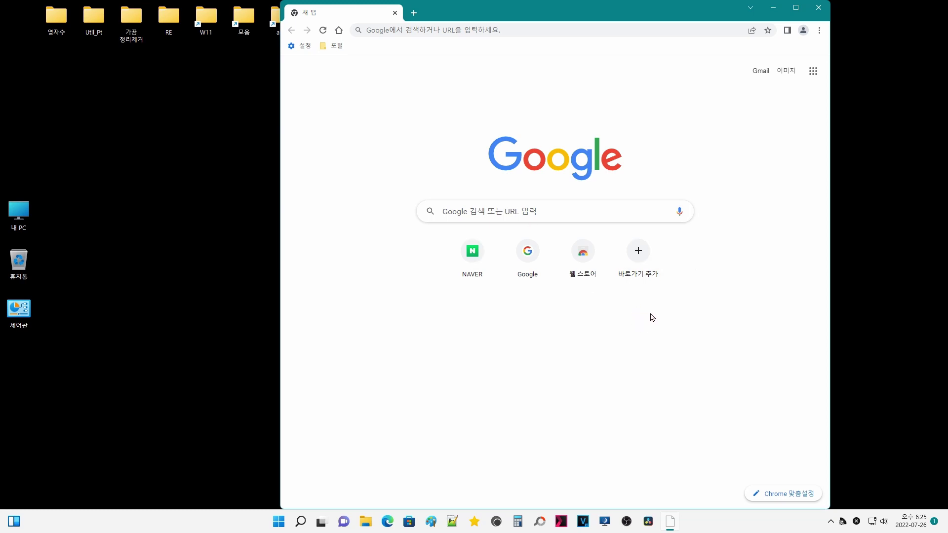
drag(705, 241, 683, 277)
click(463, 307)
click(790, 496)
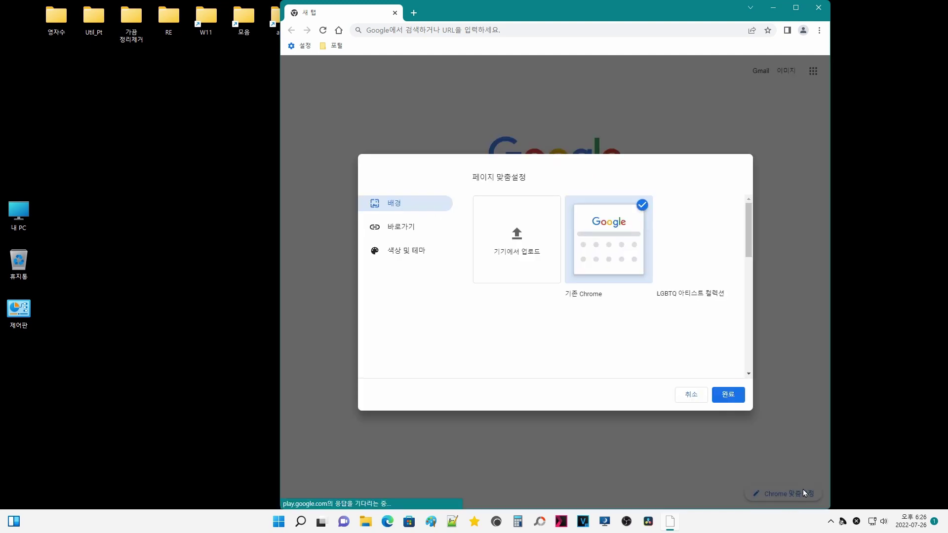
click(403, 228)
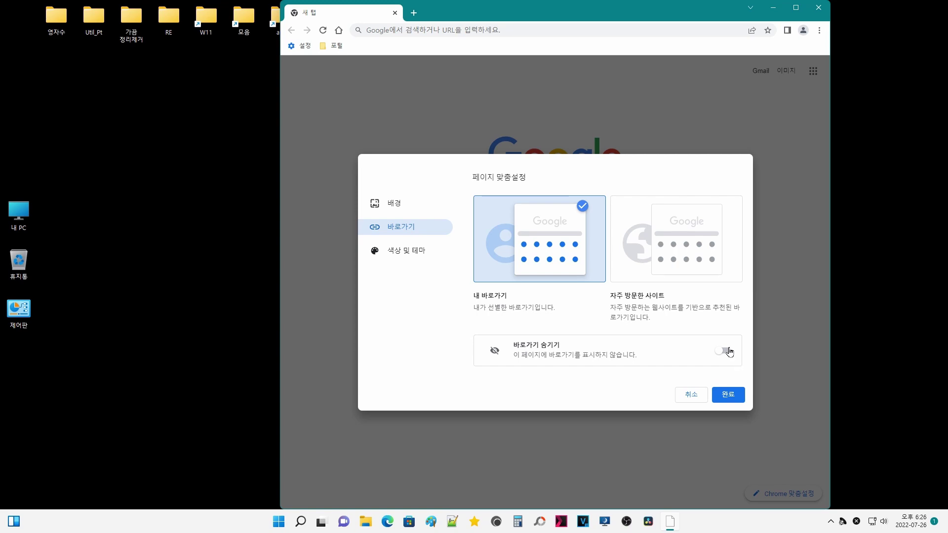
click(724, 351)
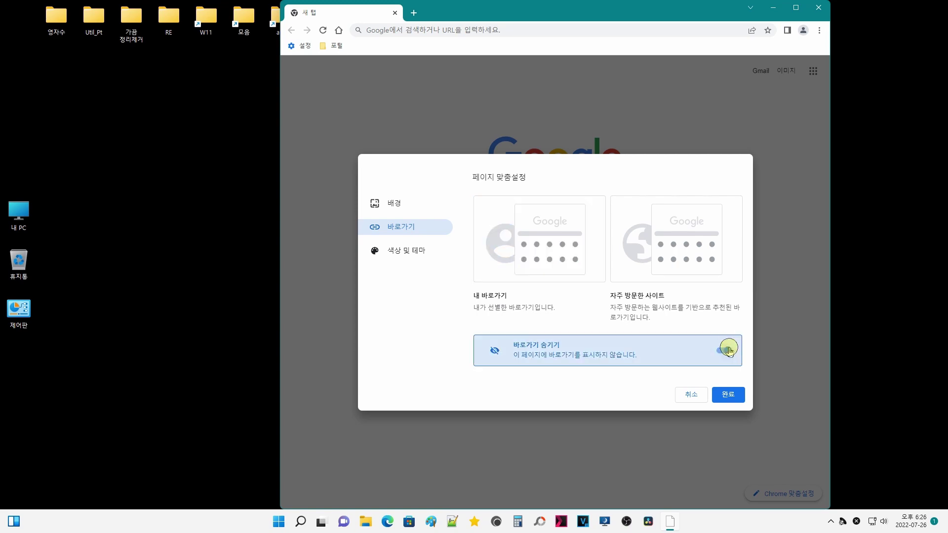
click(727, 394)
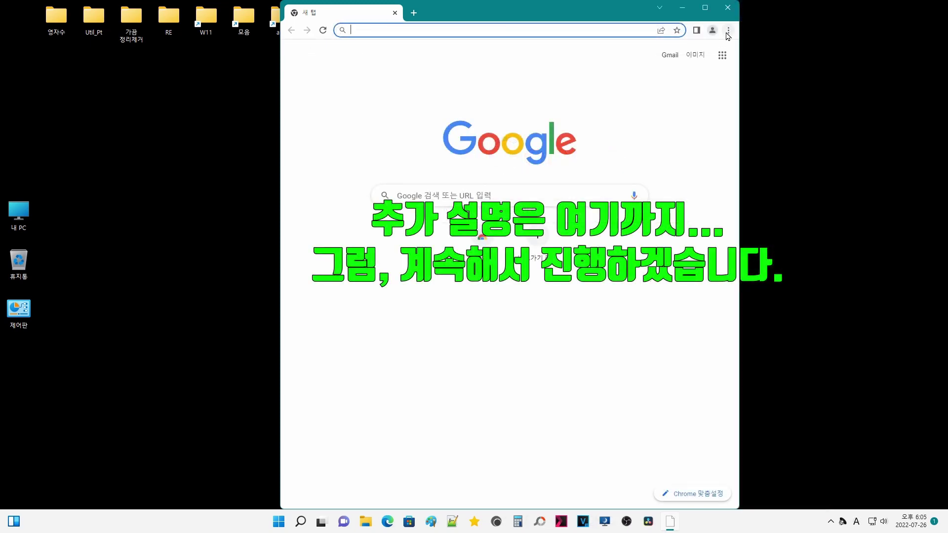
Step: Open Chrome's settings page (설정) and widen the browser window until the settings category list fits beside the content
click(727, 30)
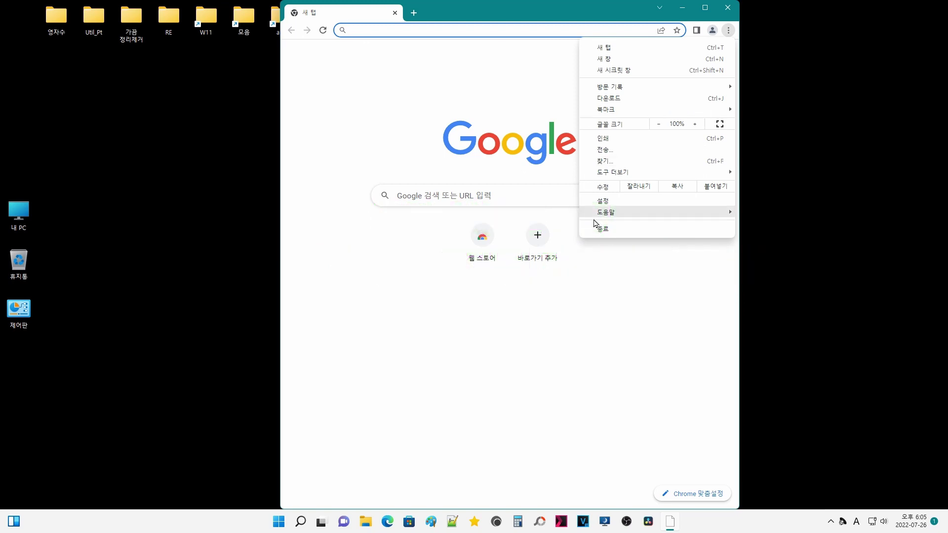
click(635, 202)
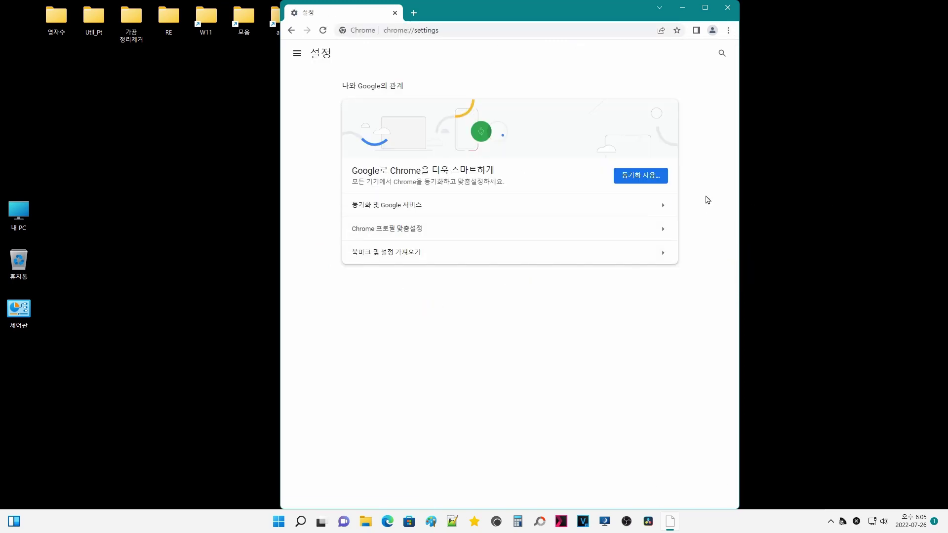
drag(736, 201, 829, 197)
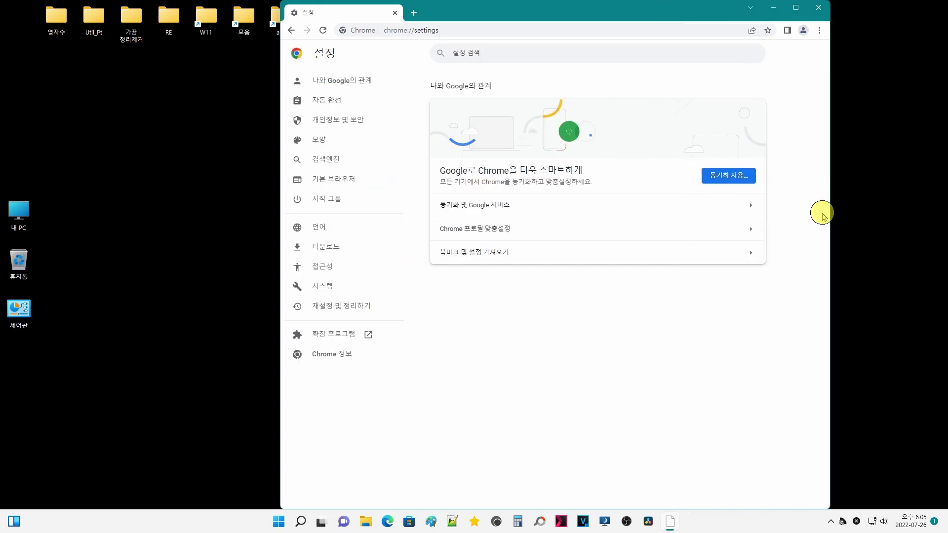
Step: Turn off "Chrome의 기능 및 성능 개선에 참여" in the sync and Google services settings (동기화 및 Google 서비스)
click(360, 82)
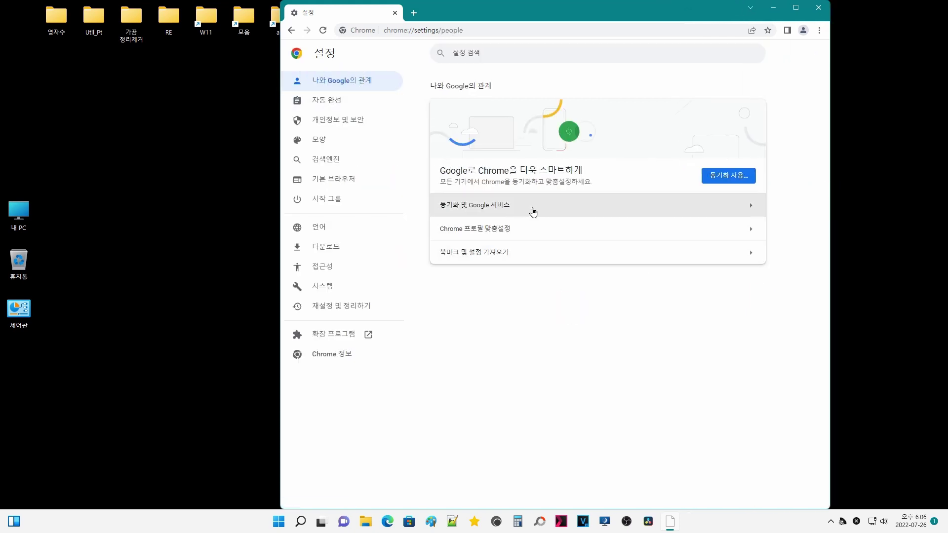
click(531, 207)
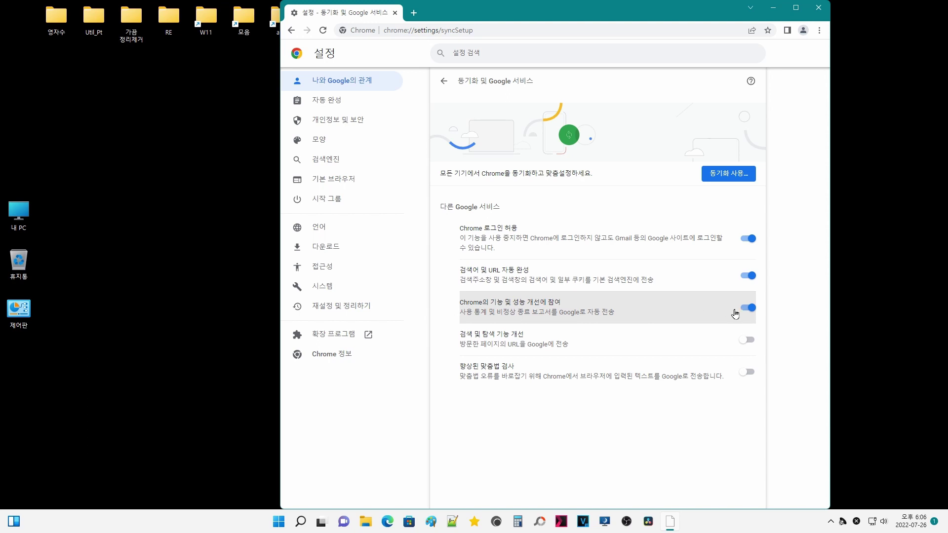
click(747, 308)
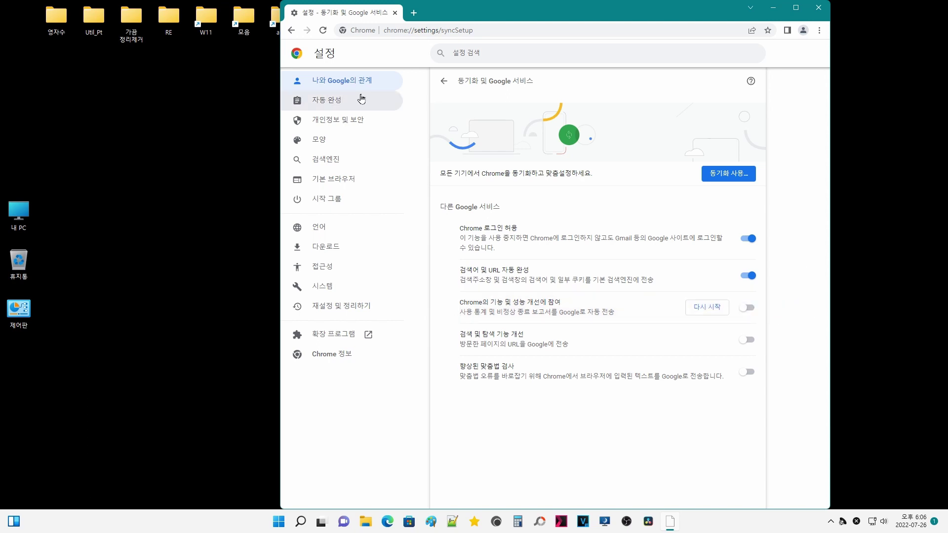
Step: Turn off the offer to save passwords (비밀번호 저장 여부 확인) and automatic sign-in (자동 로그인) in the autofill password settings
click(342, 103)
click(345, 123)
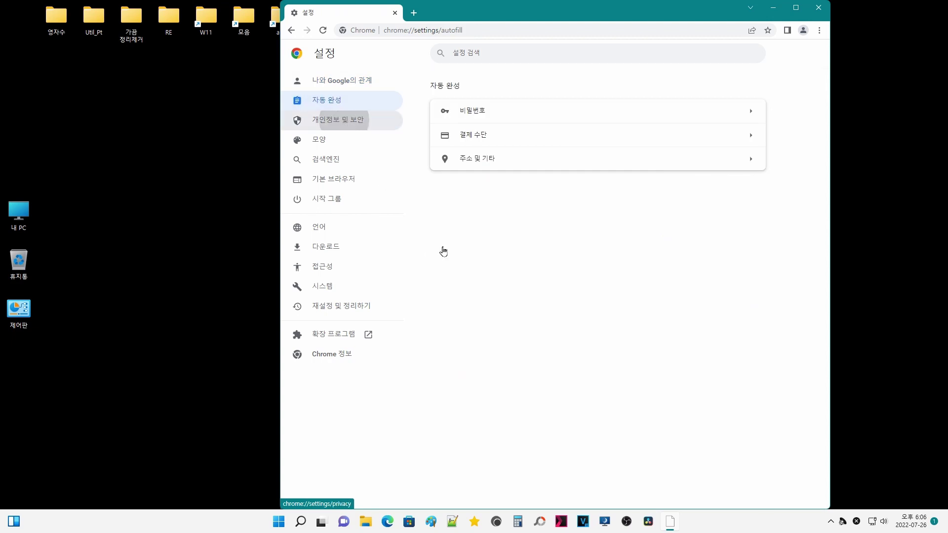
click(333, 100)
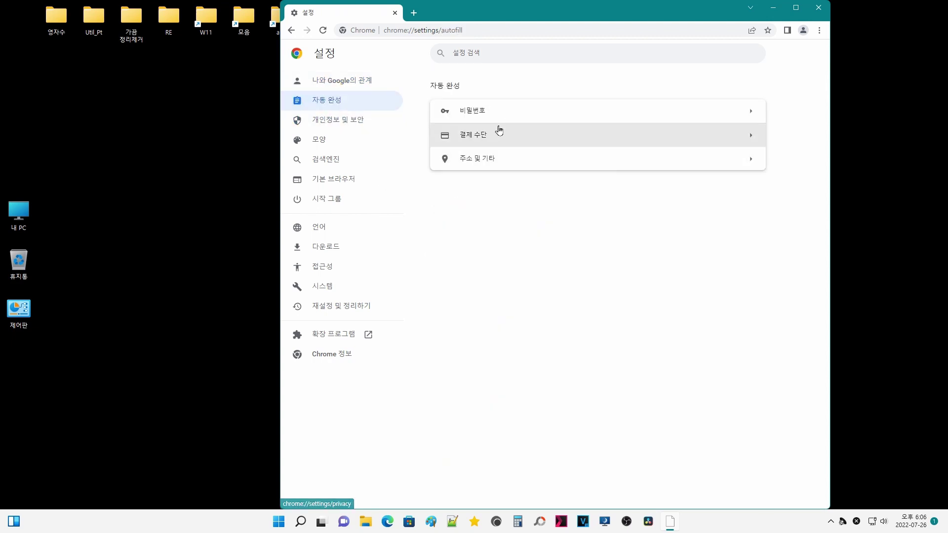
click(532, 114)
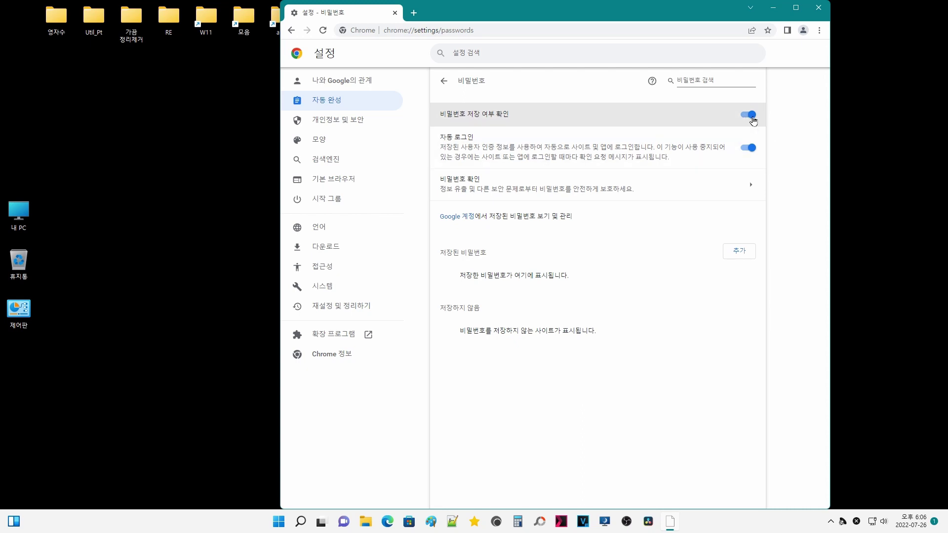
click(749, 115)
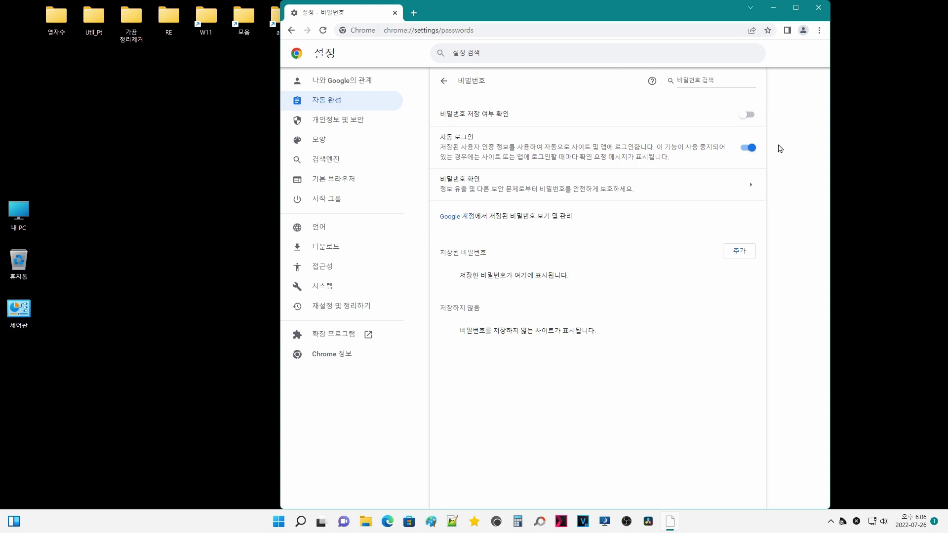
click(749, 148)
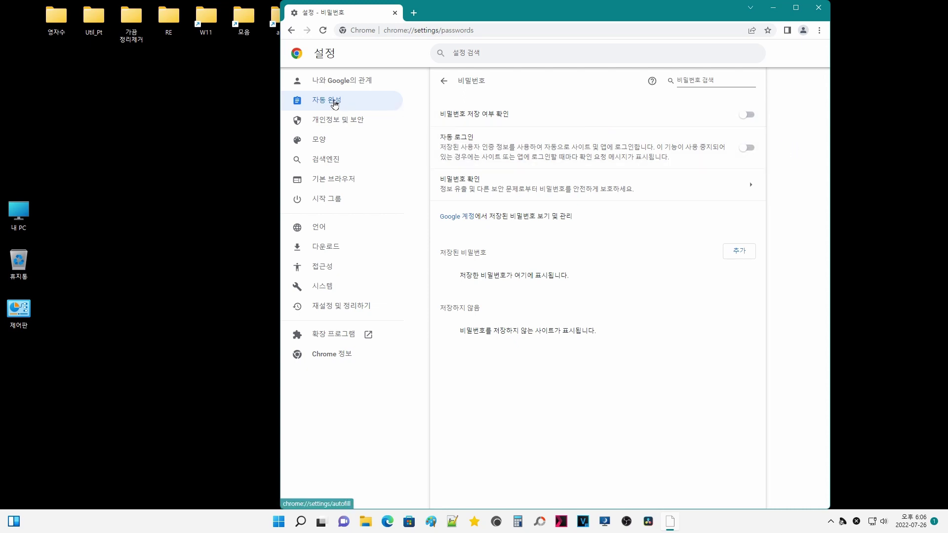
Step: Turn off both payment method options in autofill: saving and filling payment methods, and letting sites check for saved ones
click(335, 103)
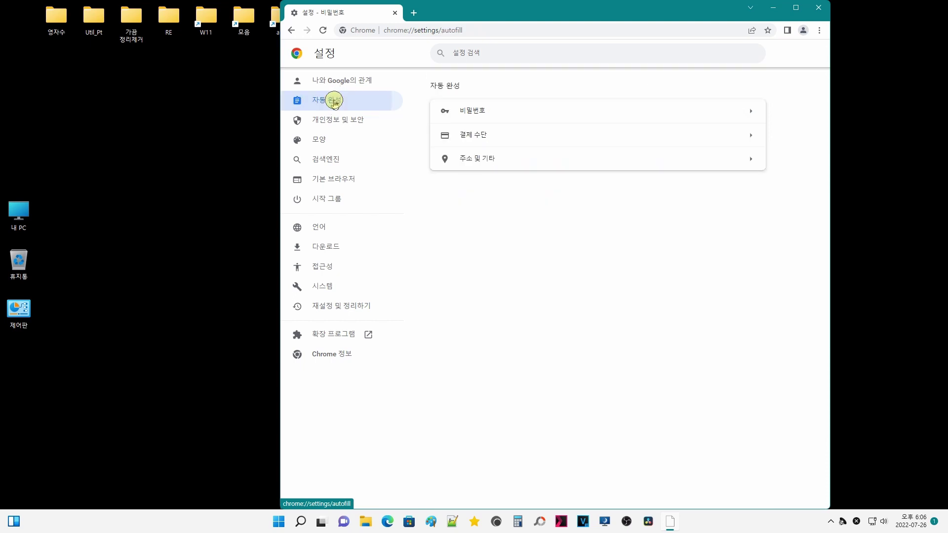
click(482, 134)
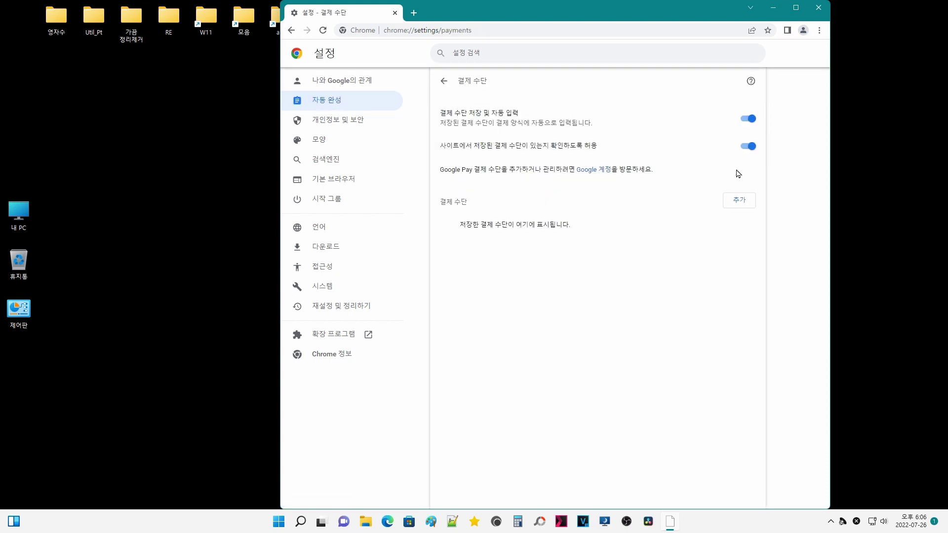
click(748, 146)
click(748, 120)
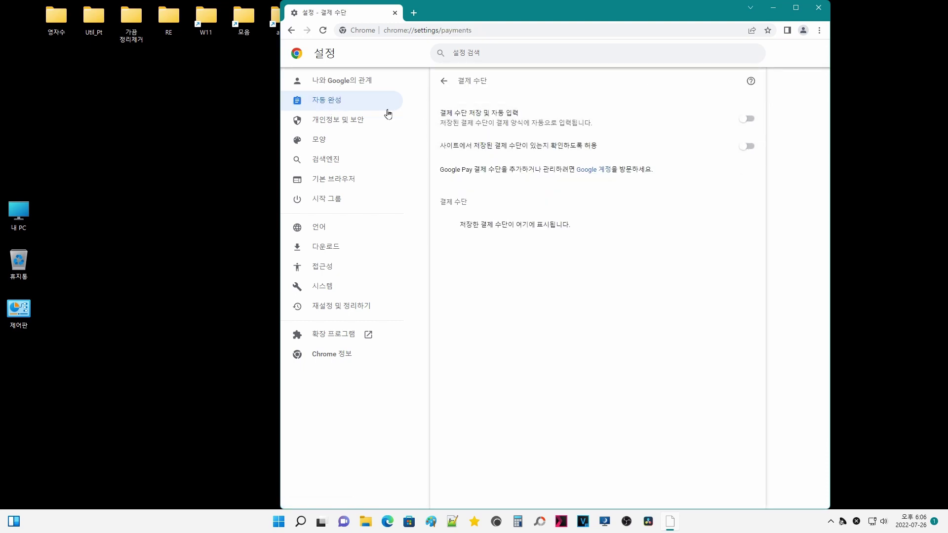
Step: Turn off saving and filling addresses (주소 저장 및 자동 입력) in the autofill settings and return to the autofill overview
click(365, 103)
click(506, 157)
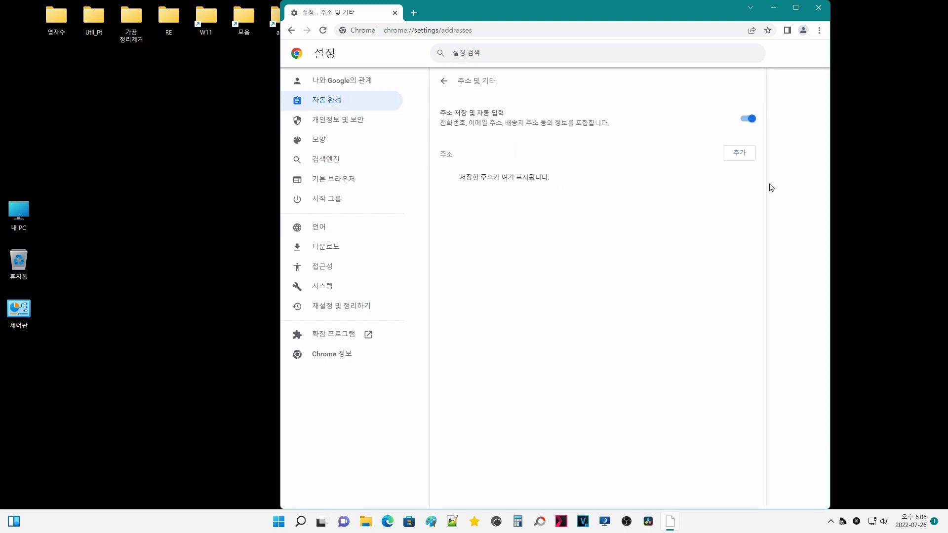
click(747, 119)
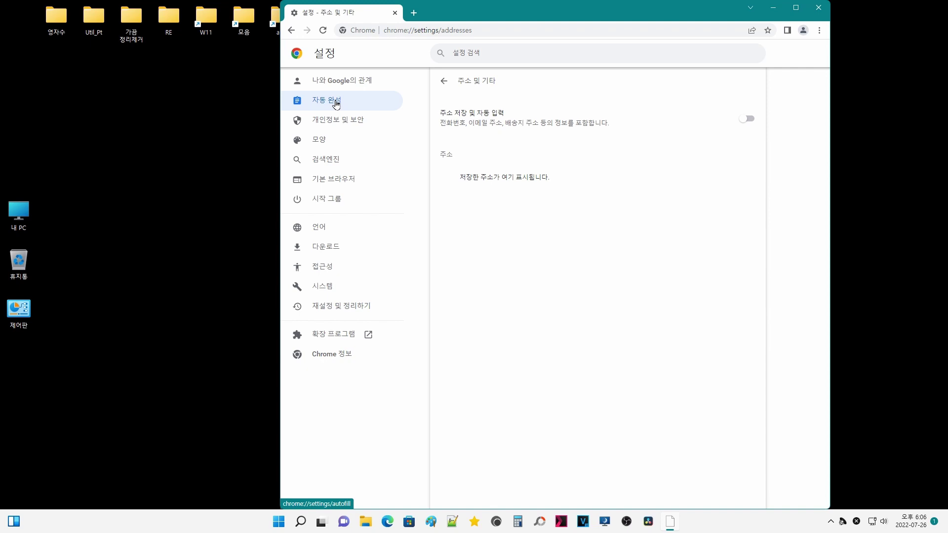
click(336, 103)
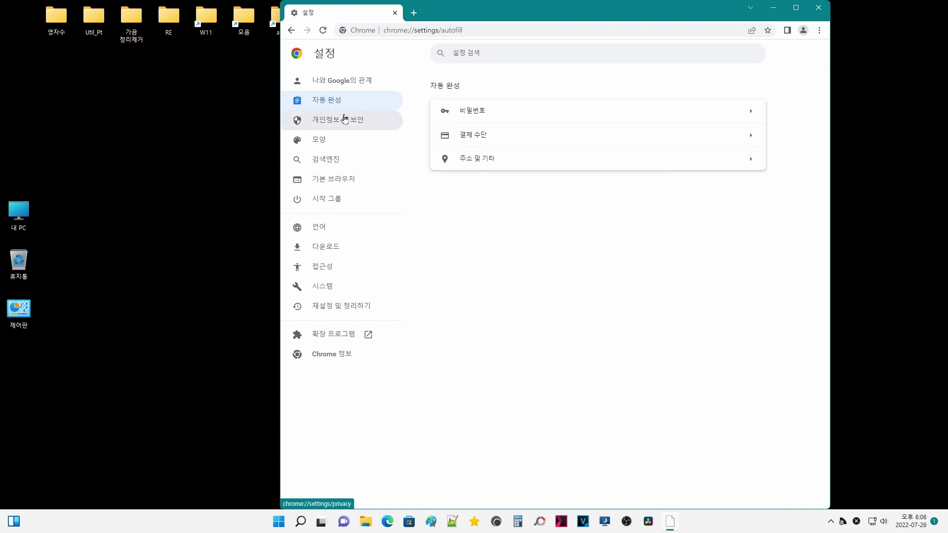
Step: In the privacy settings' advanced data-clearing options (인터넷 사용 기록 삭제, 고급), also select passwords, autofill form data, site settings and hosted app data
click(346, 120)
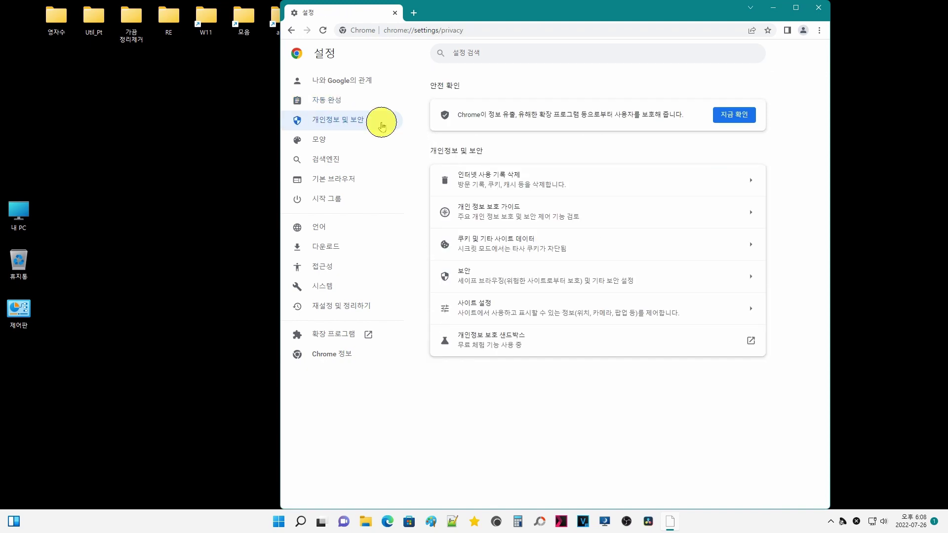
click(504, 182)
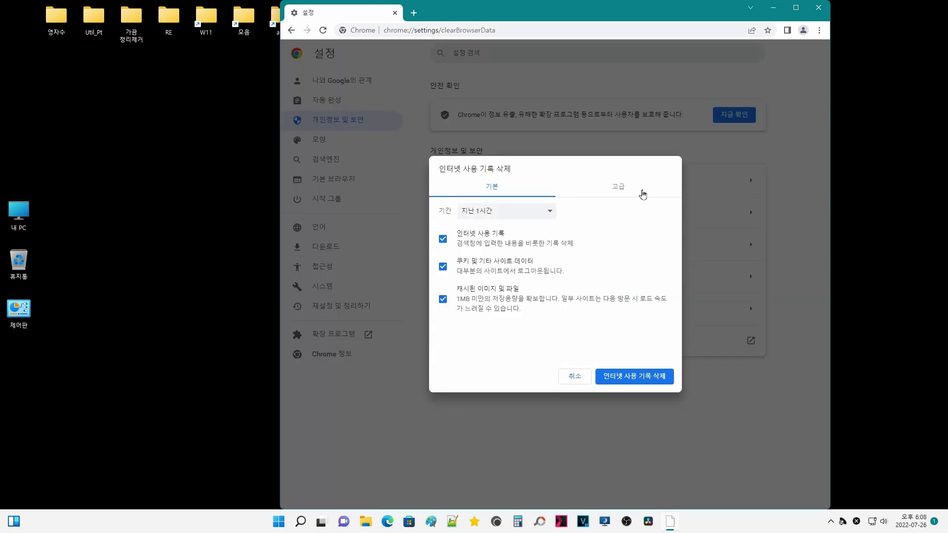
click(629, 191)
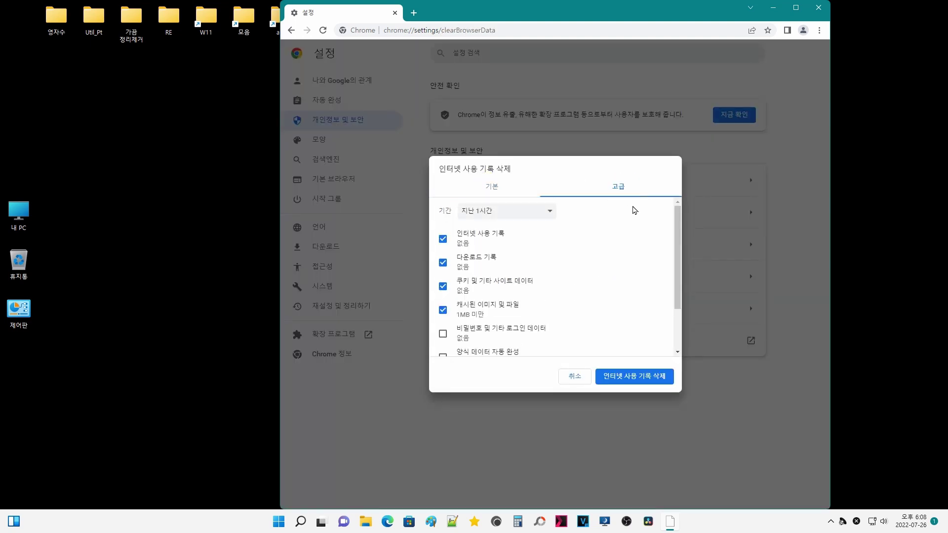
scroll(464, 323, down, 2)
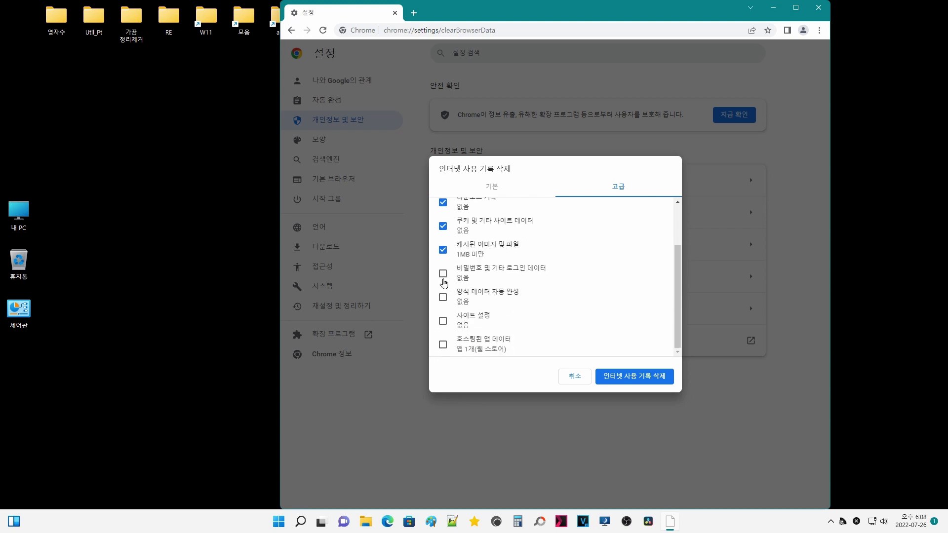
click(442, 276)
click(444, 298)
click(443, 321)
click(443, 345)
Step: Set the data-clearing time range to all time (전체 기간) and delete the selected browsing data
scroll(572, 311, up, 1)
scroll(572, 311, up, 2)
click(513, 213)
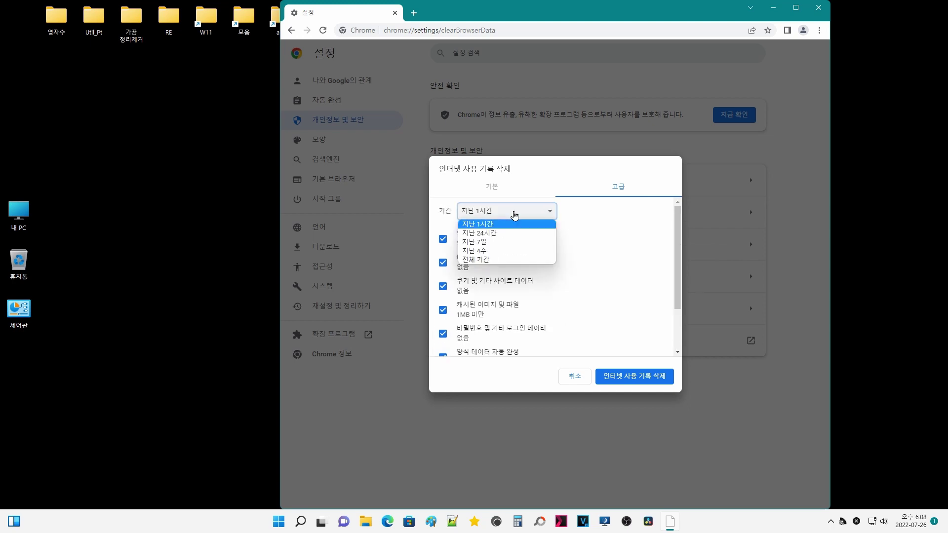
click(495, 258)
scroll(513, 272, down, 3)
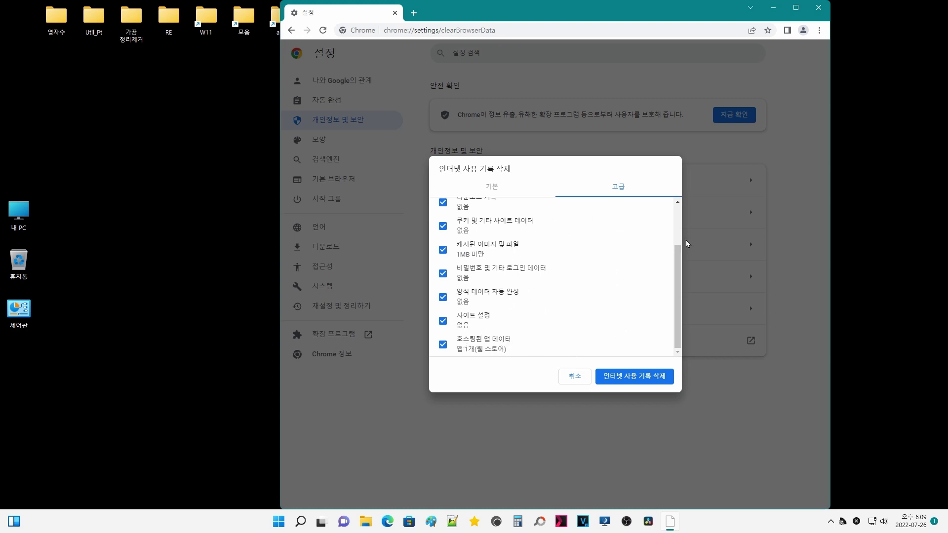
click(646, 375)
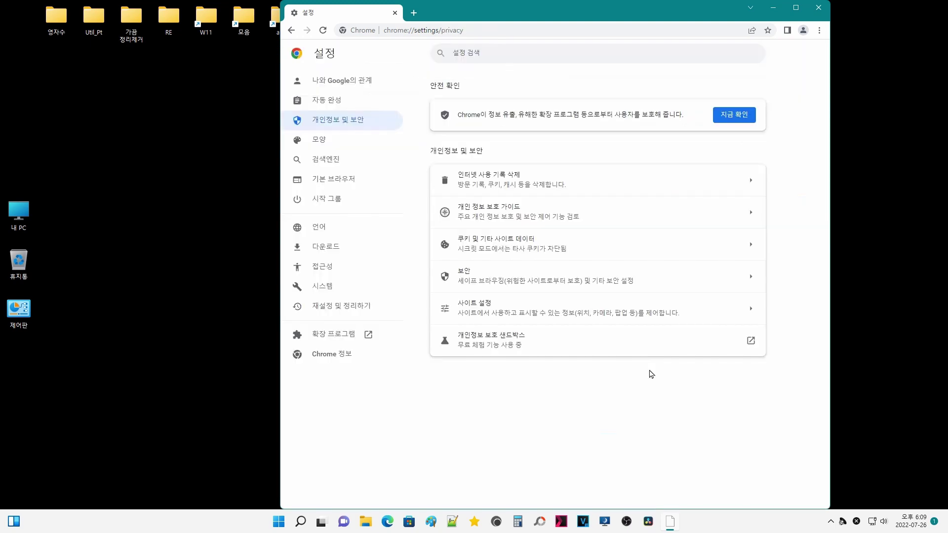
Step: Clear the browsing data two more times with the same advanced all-time selection
click(513, 180)
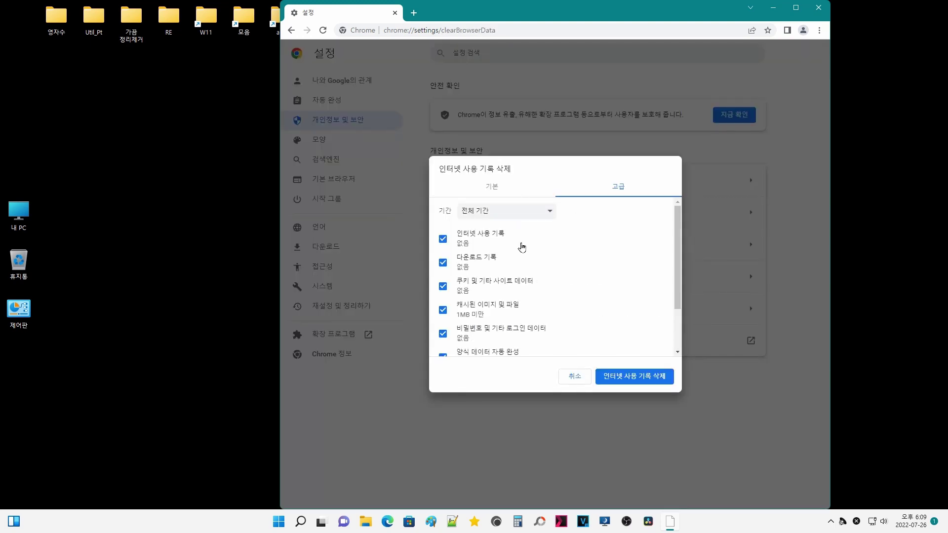
click(645, 379)
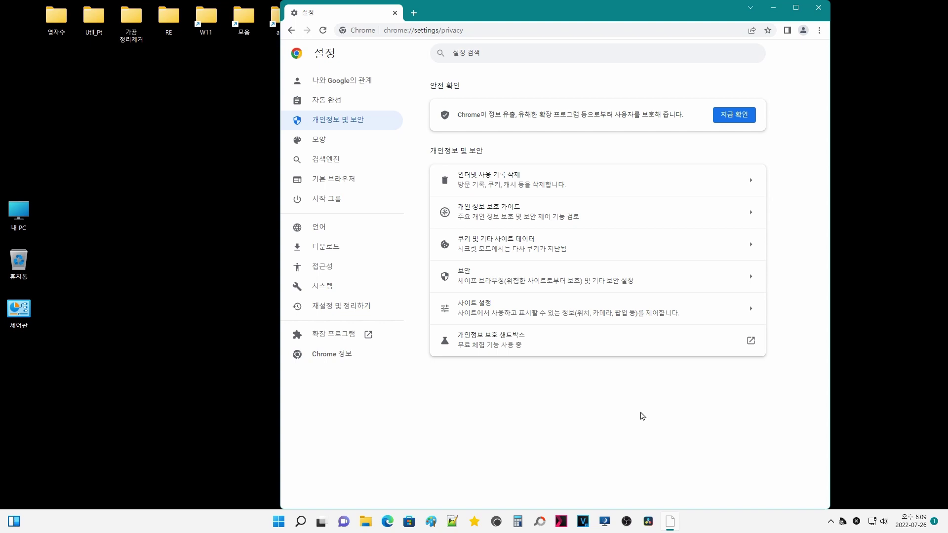
key(ctrl+shift+Delete)
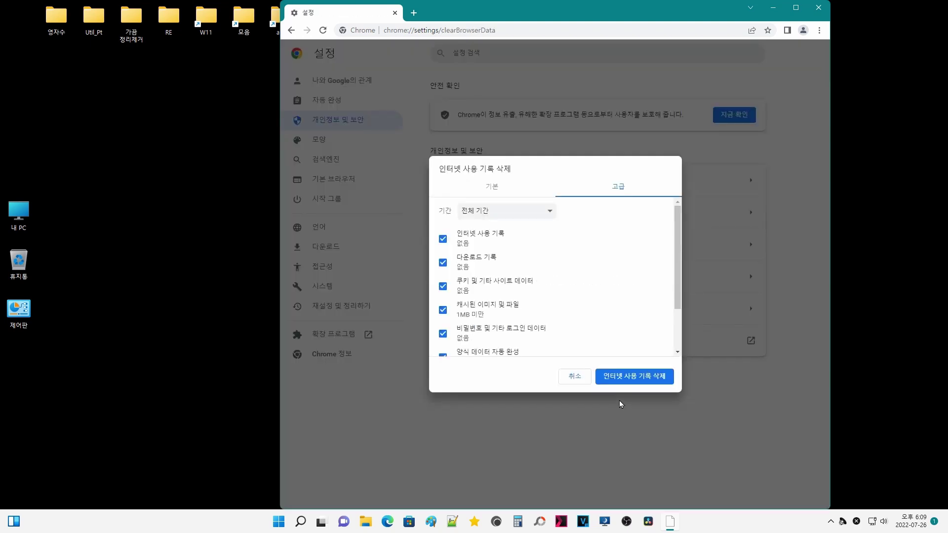
click(620, 375)
Step: Show the bookmarks bar (북마크바 표시) in the appearance settings and bookmark the settings page on it as 설정
click(343, 144)
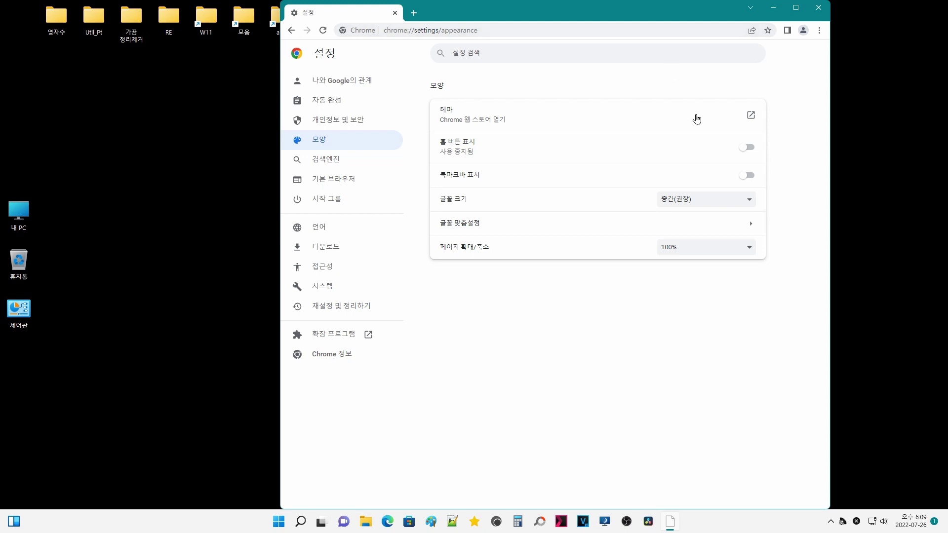
click(746, 176)
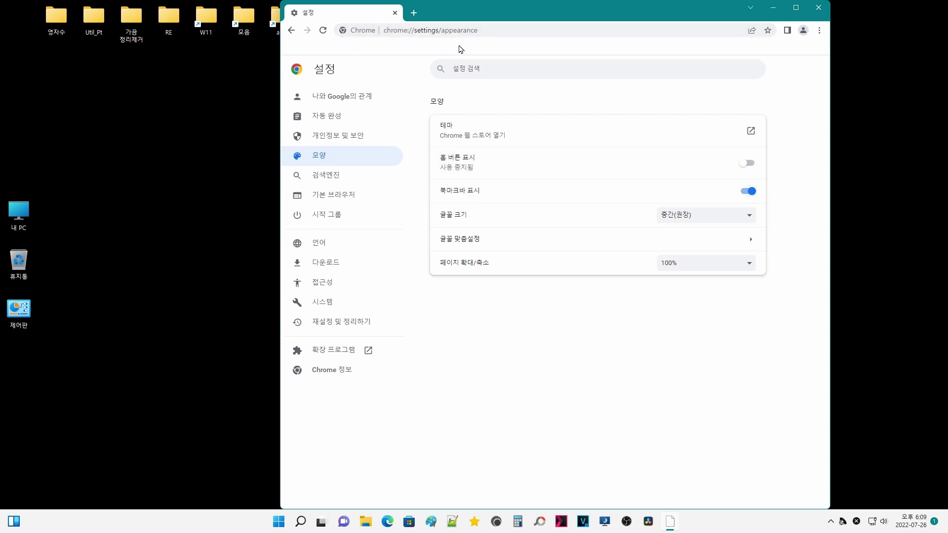
click(768, 31)
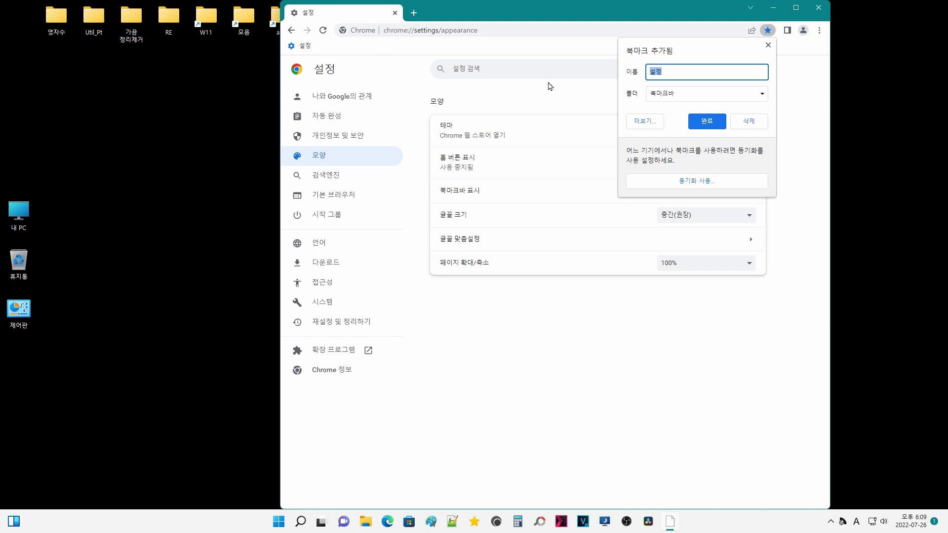
click(707, 121)
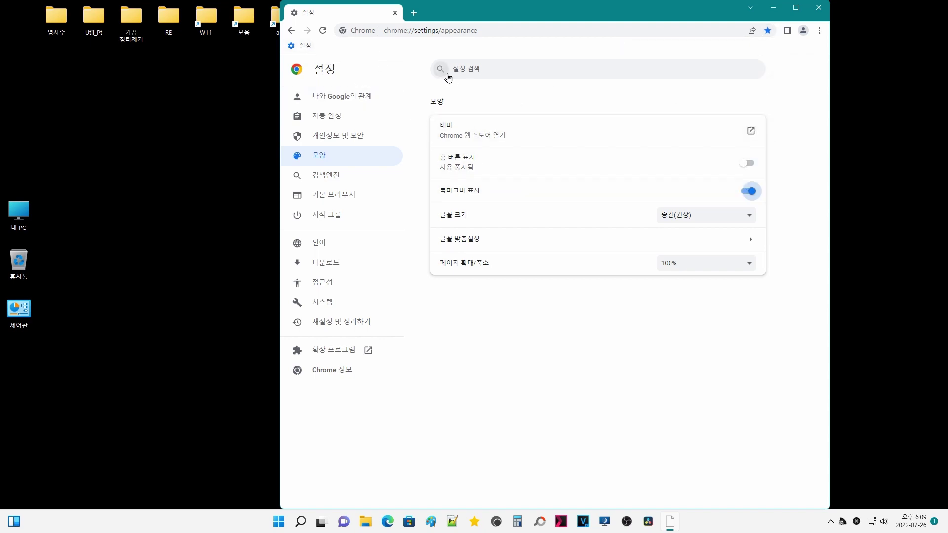
click(749, 164)
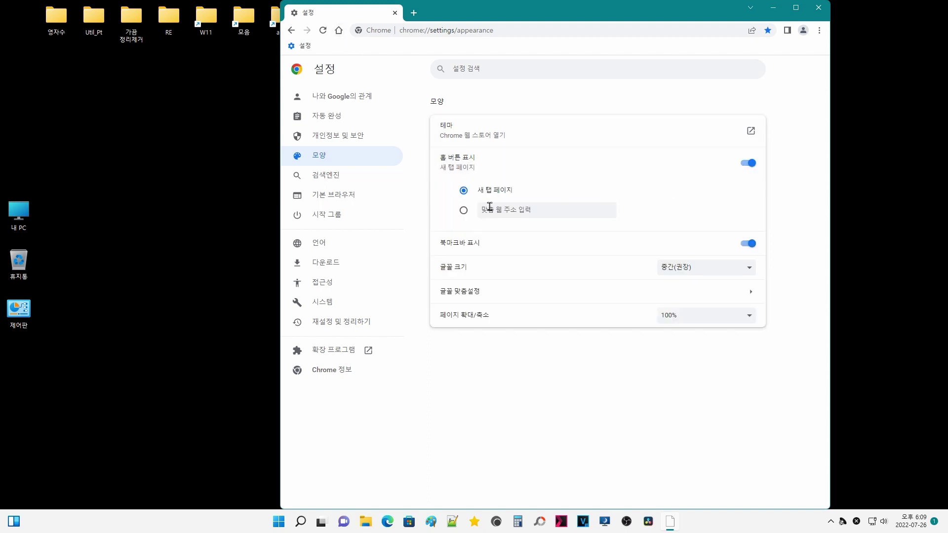
click(463, 210)
click(546, 210)
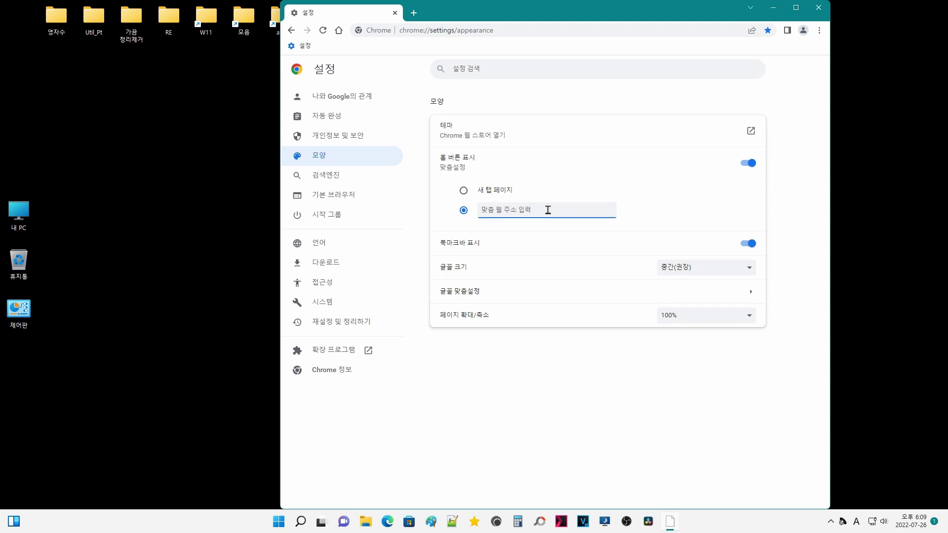
text(www.naver.com)
click(699, 225)
click(624, 357)
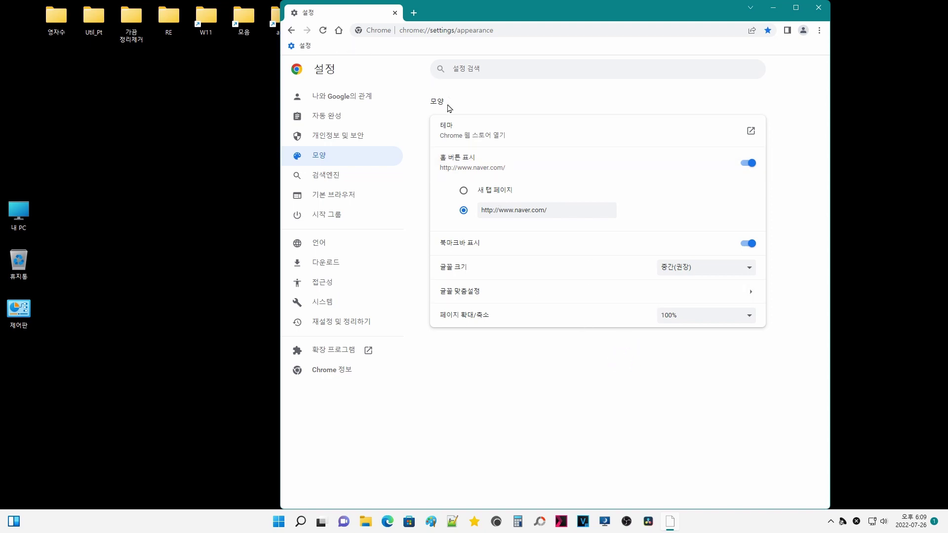
click(543, 389)
Step: Open google.com in a new tab and add it to the bookmarks bar as Google
click(412, 10)
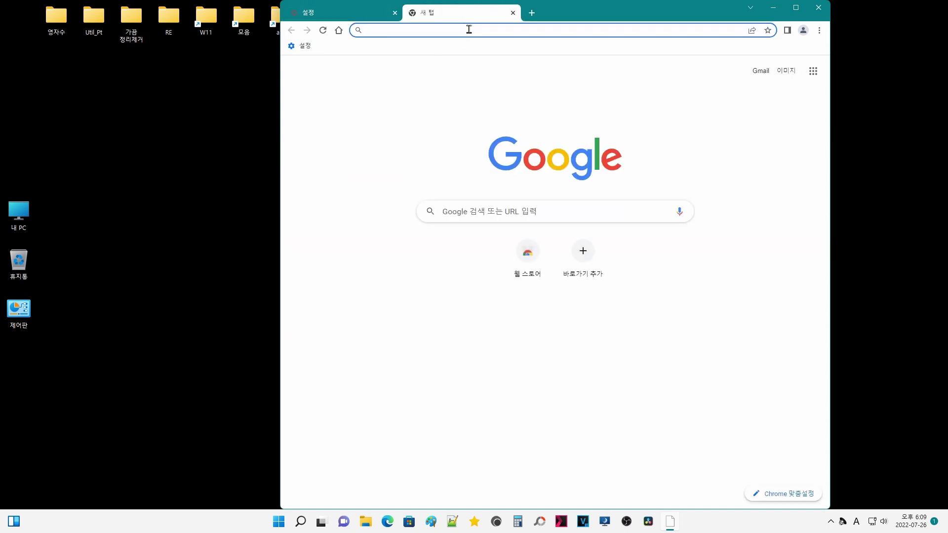
text(goo)
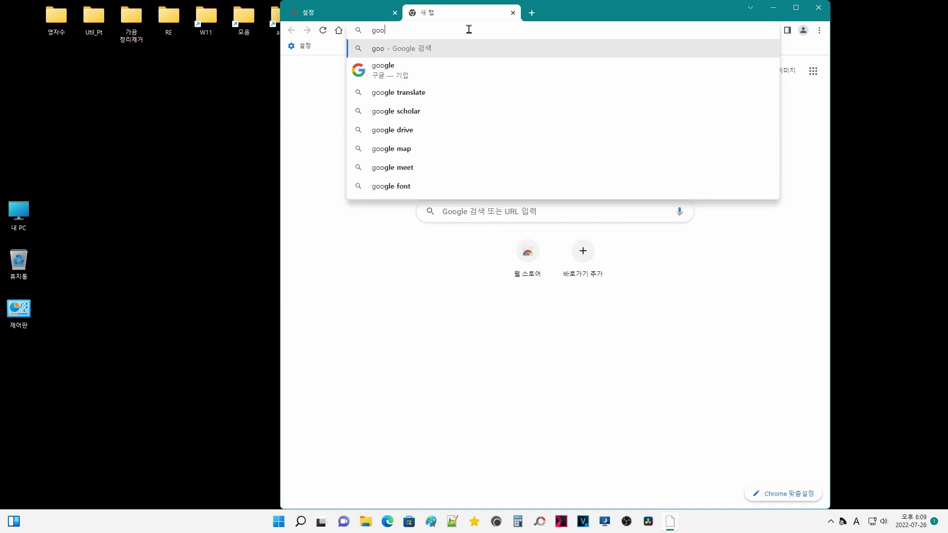
text(gle.com)
key(Return)
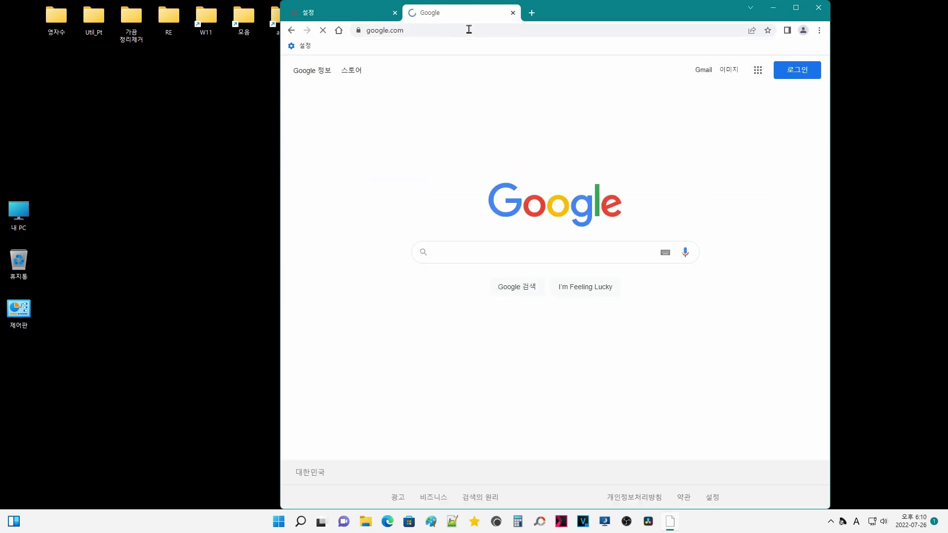
click(733, 164)
click(767, 30)
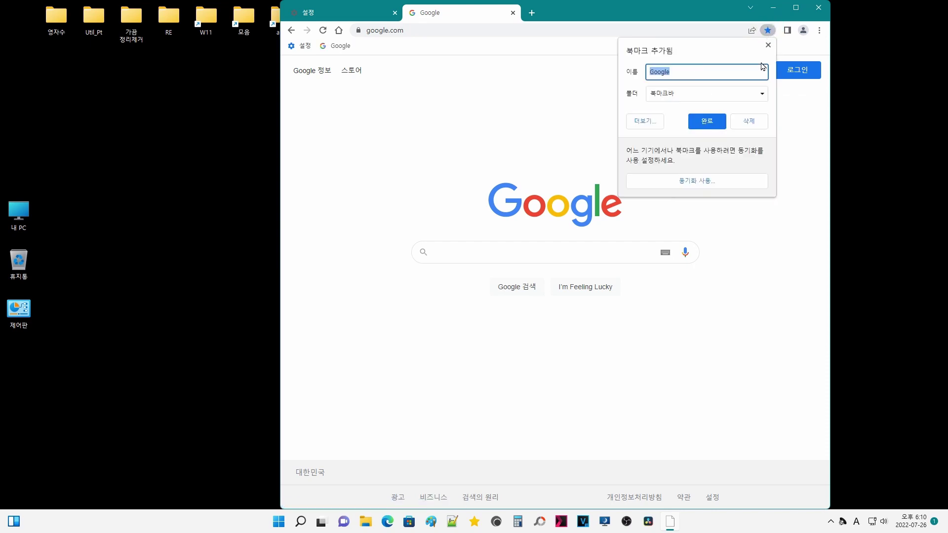
click(703, 120)
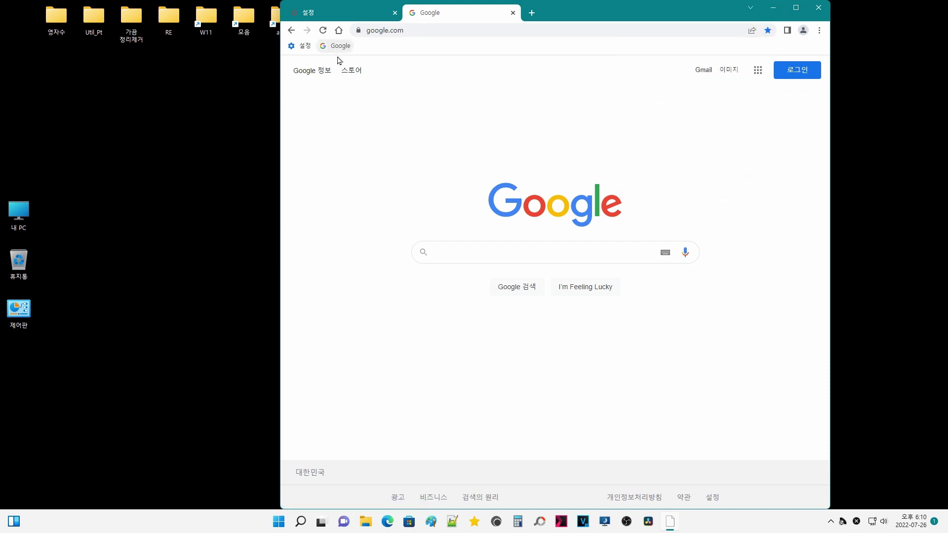
Step: Try the home button and the Google bookmark, and add the NAVER home page to the bookmarks bar
click(339, 30)
click(335, 45)
click(339, 31)
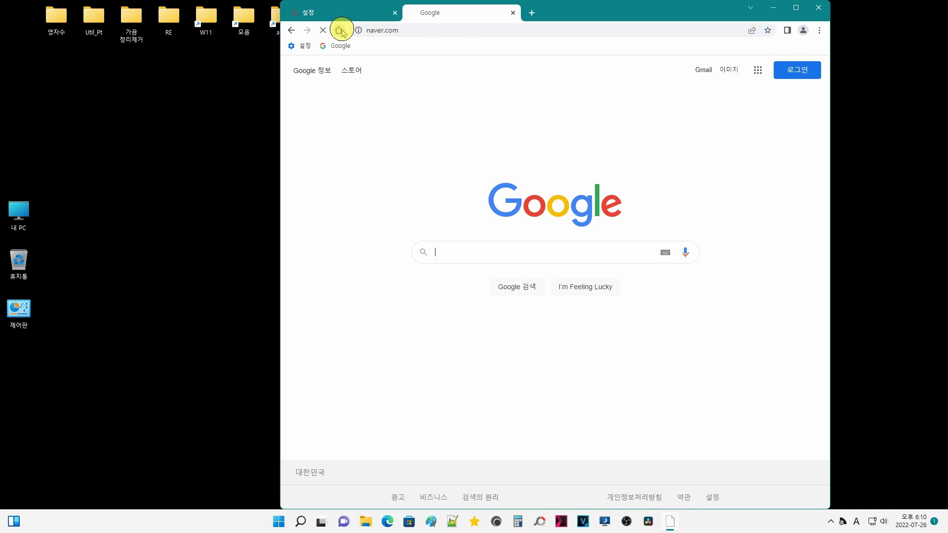
click(767, 30)
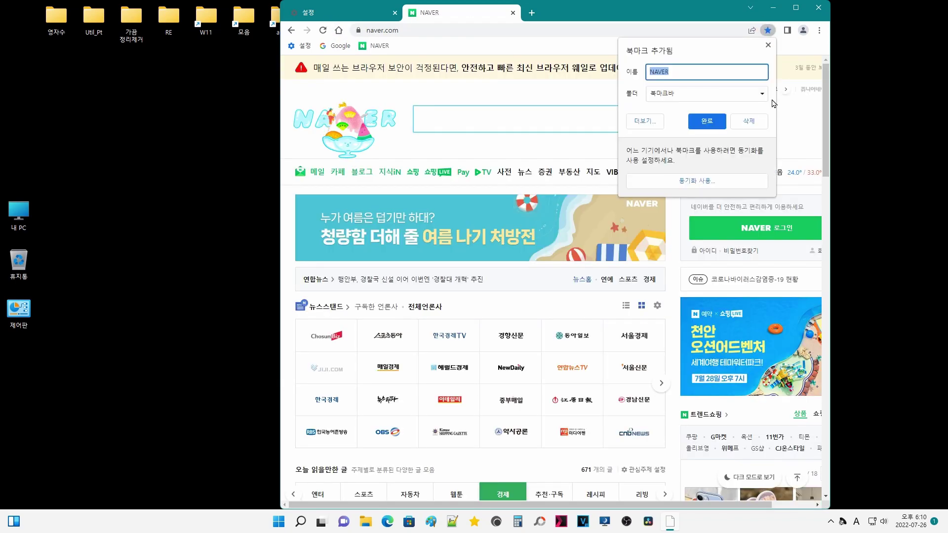
click(710, 121)
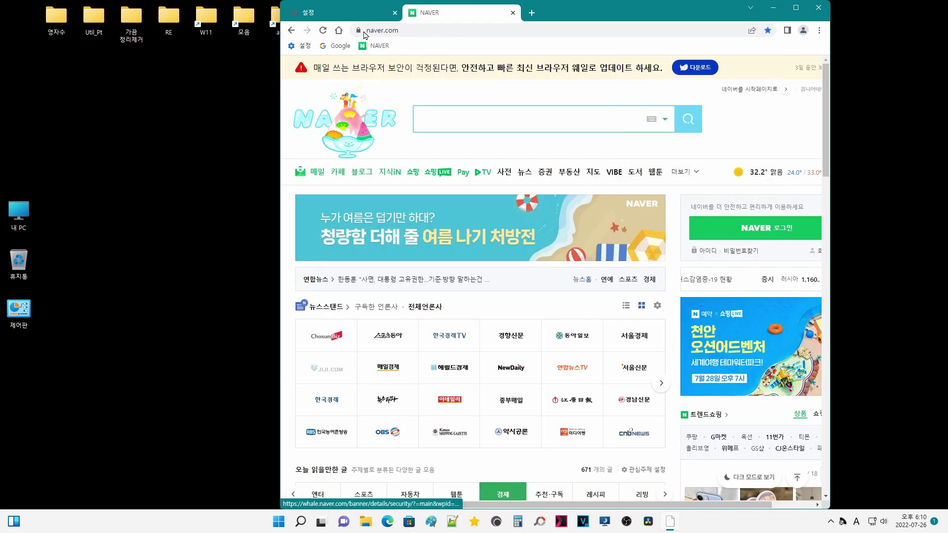
click(339, 30)
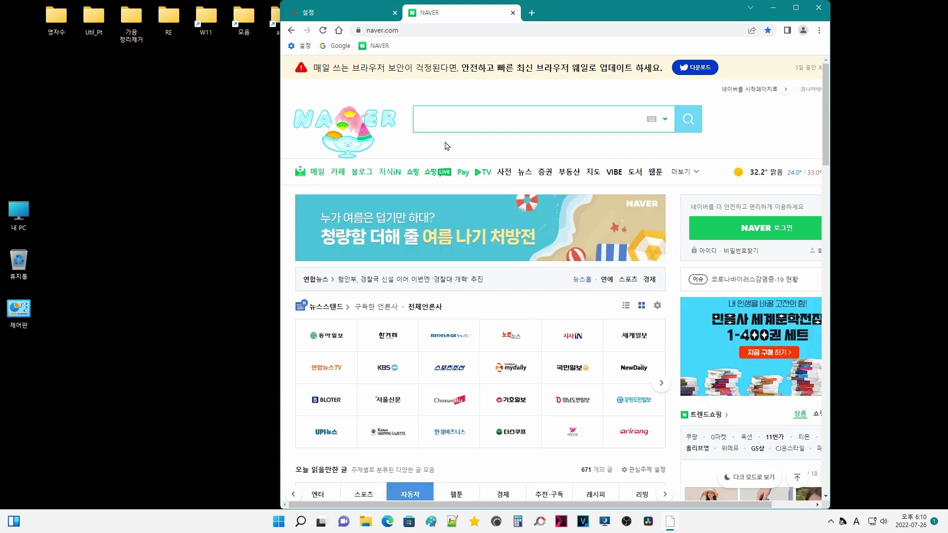
Step: Return to the settings and examine which search engines are offered for the address bar (검색엔진)
click(323, 12)
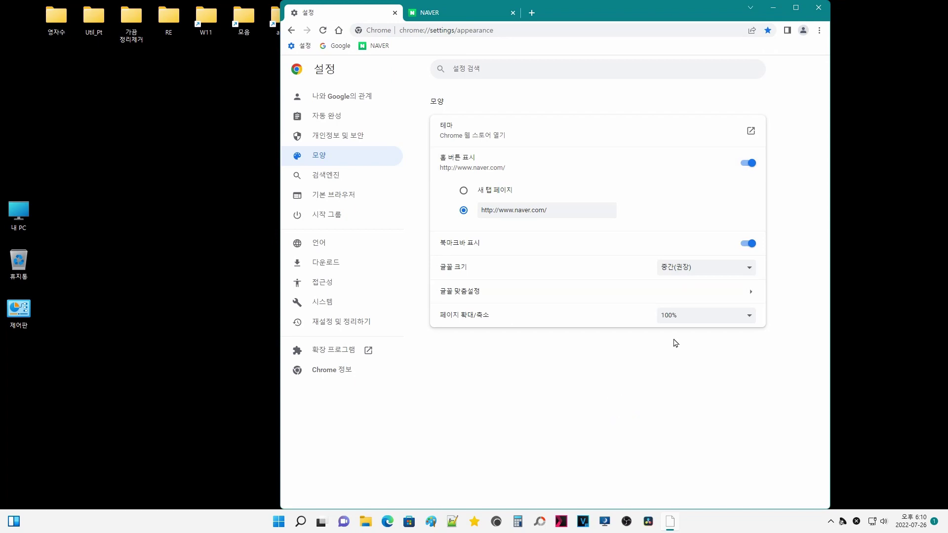
click(318, 177)
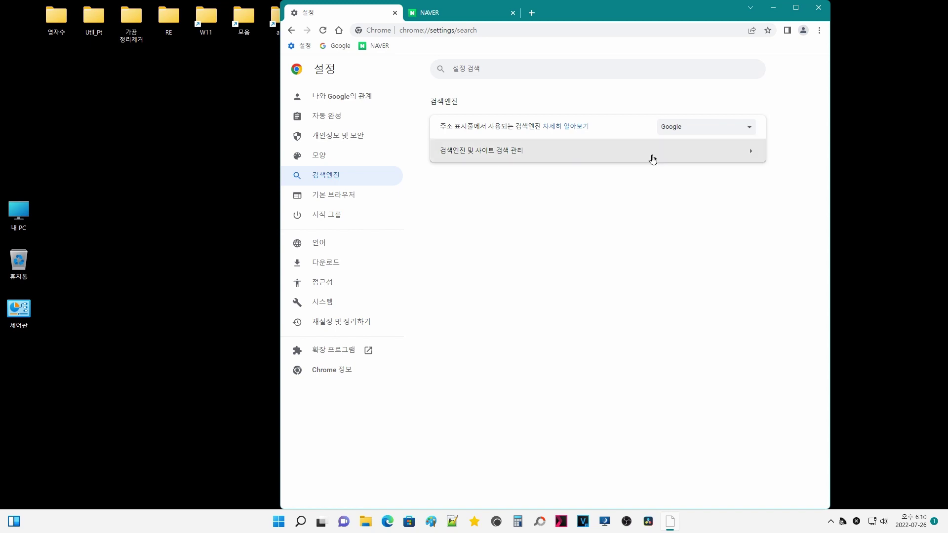
click(721, 129)
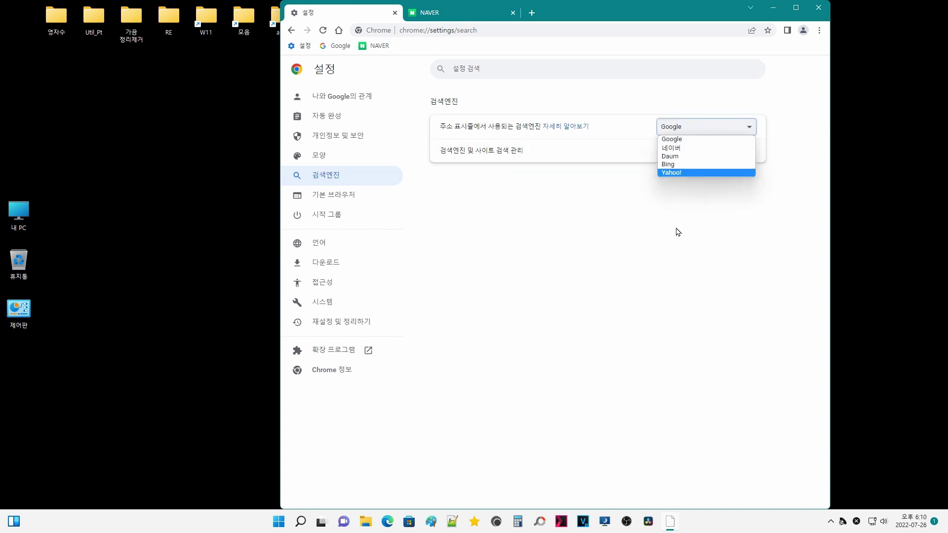
click(620, 286)
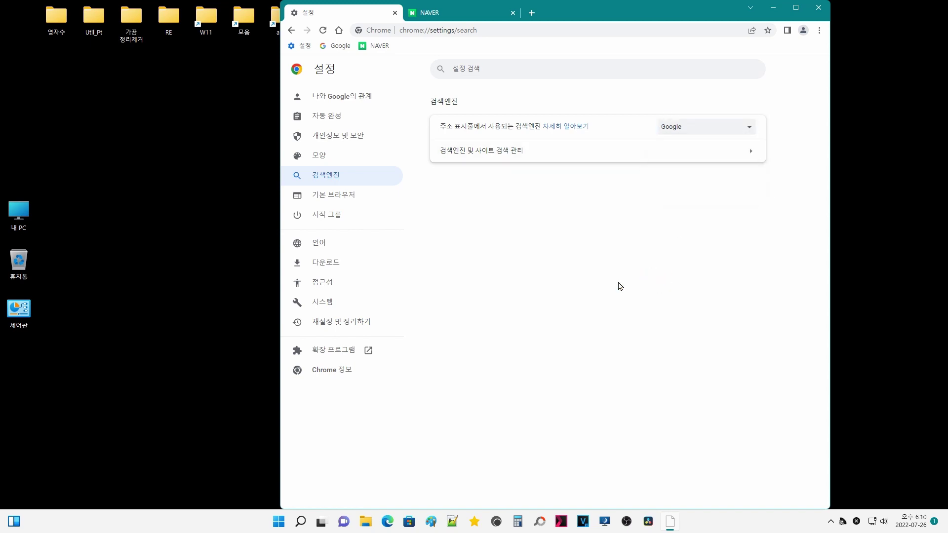
Step: Make Chrome the default browser through the Windows default apps settings (기본 앱) and close the Windows settings window
click(339, 200)
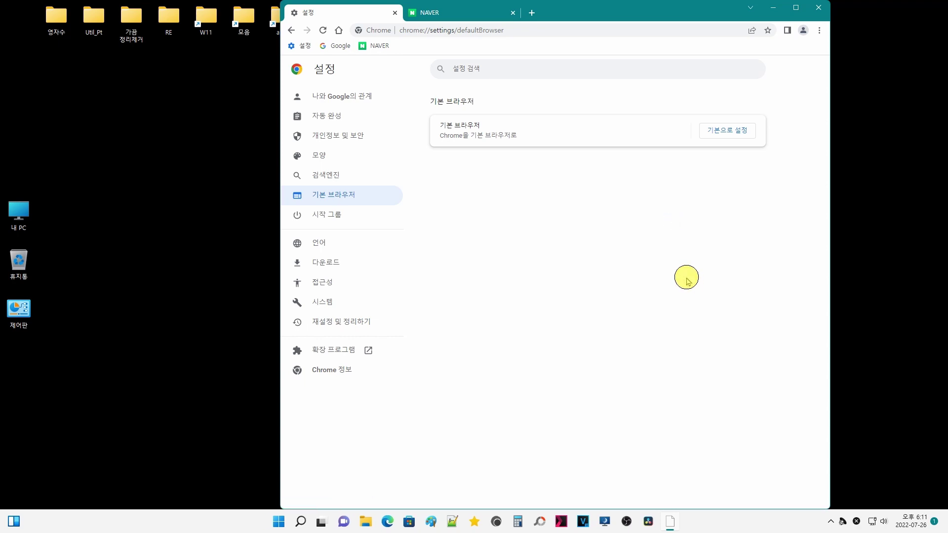
click(722, 129)
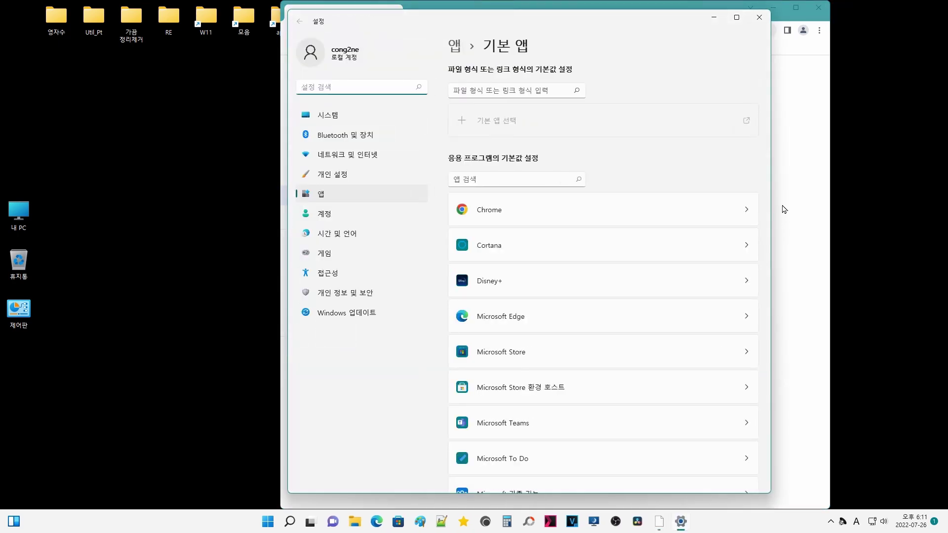
click(702, 216)
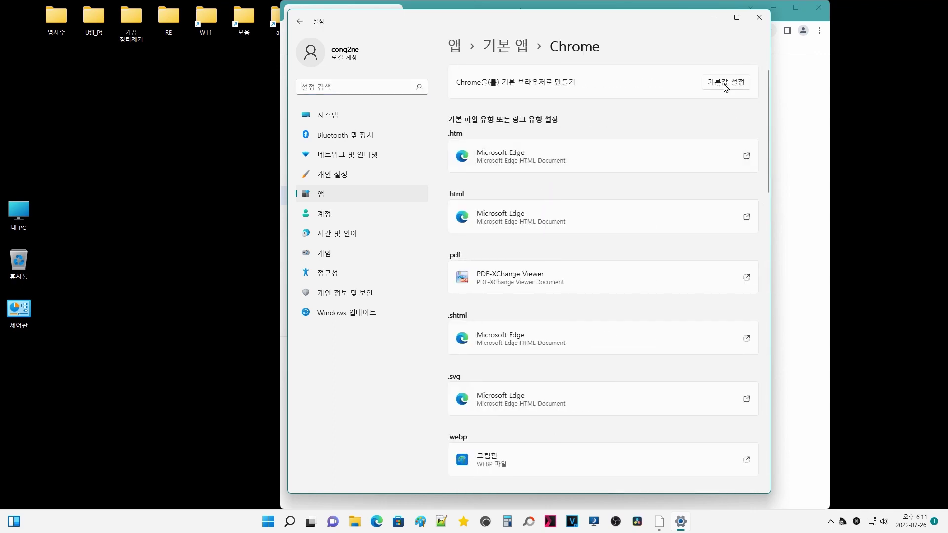
click(721, 82)
click(759, 17)
Step: In the download settings (다운로드), enable asking where to save each file before downloading (다운로드 전에 각 파일의 저장 위치 확인)
click(674, 221)
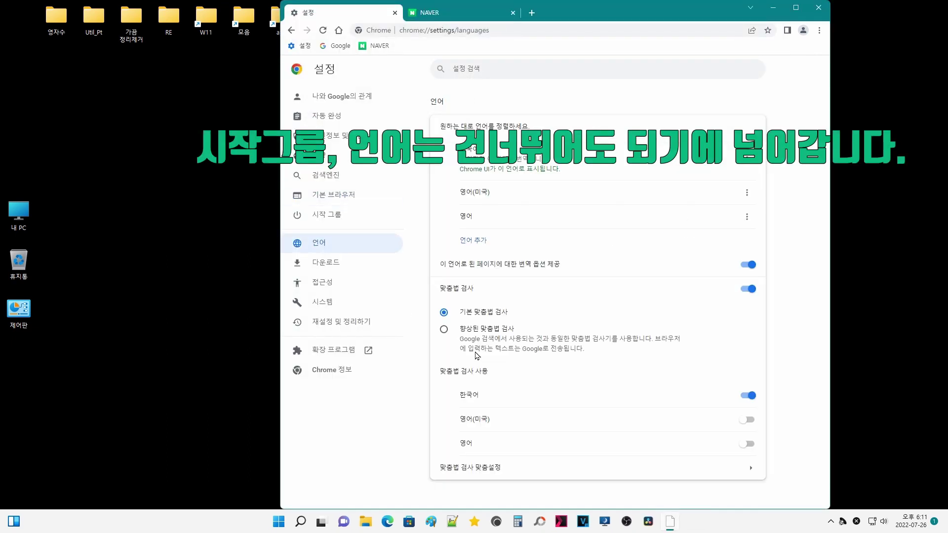
click(325, 262)
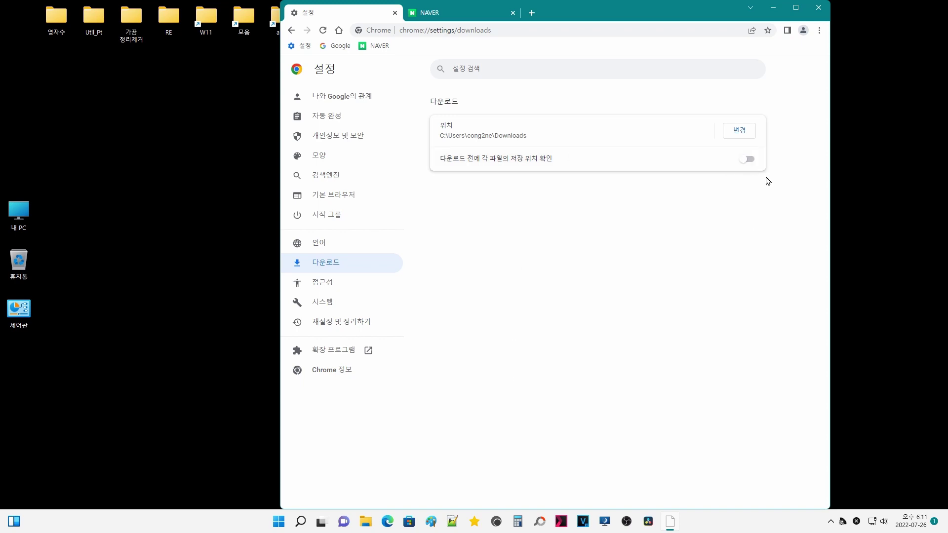
click(727, 160)
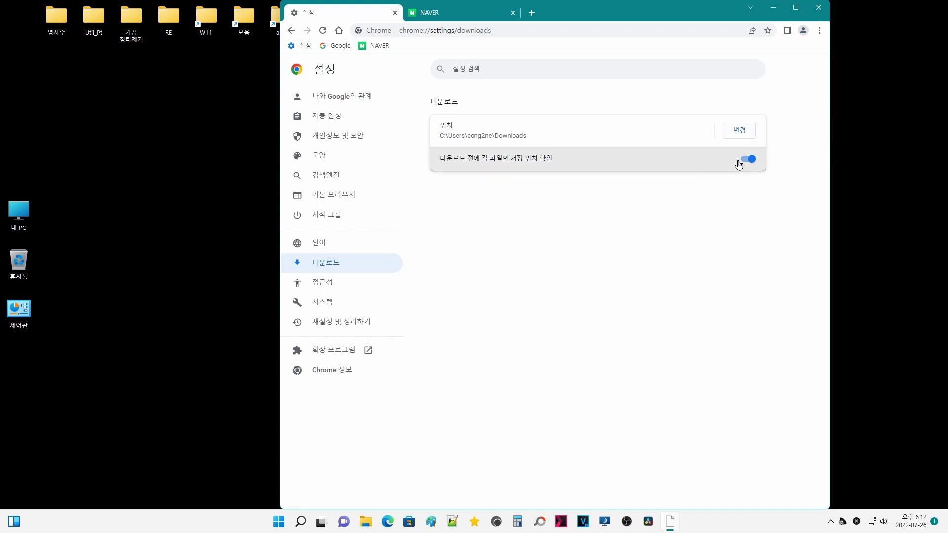
click(642, 206)
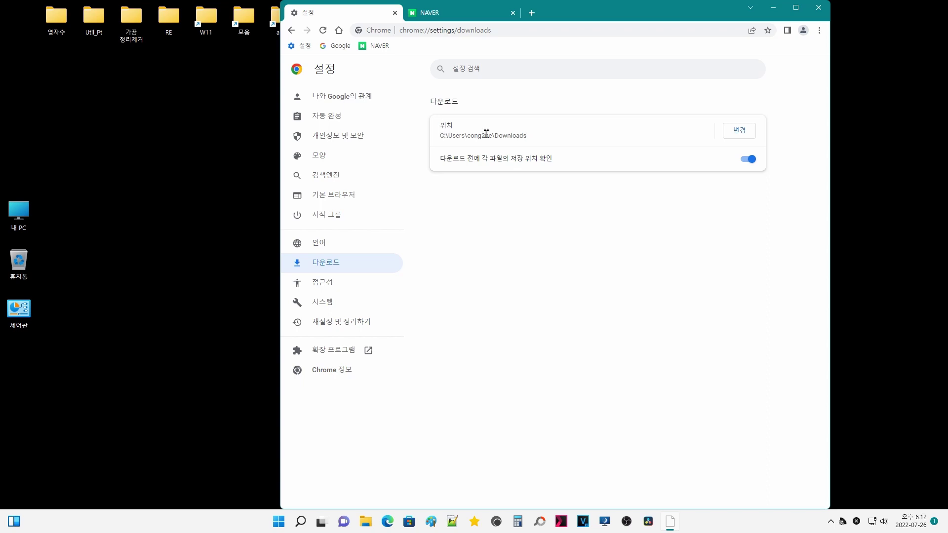
drag(439, 135, 550, 139)
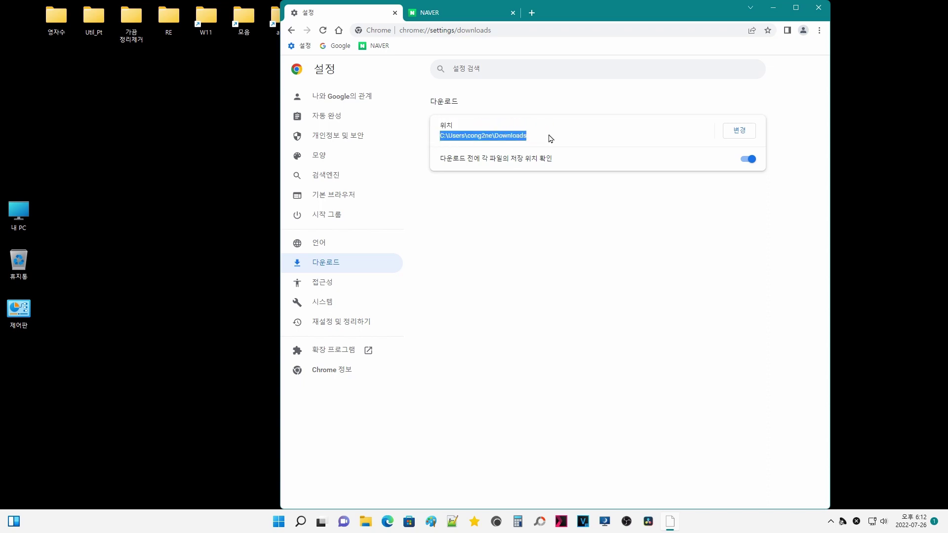
click(550, 138)
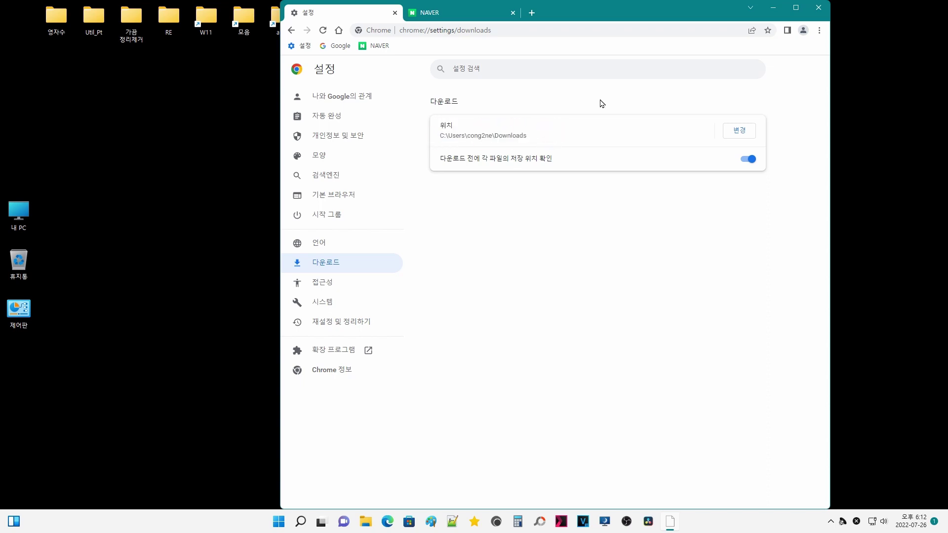
click(551, 222)
Step: Check the accessibility settings (접근성), and in the system settings (시스템) turn off running background apps after Chrome is closed
click(332, 286)
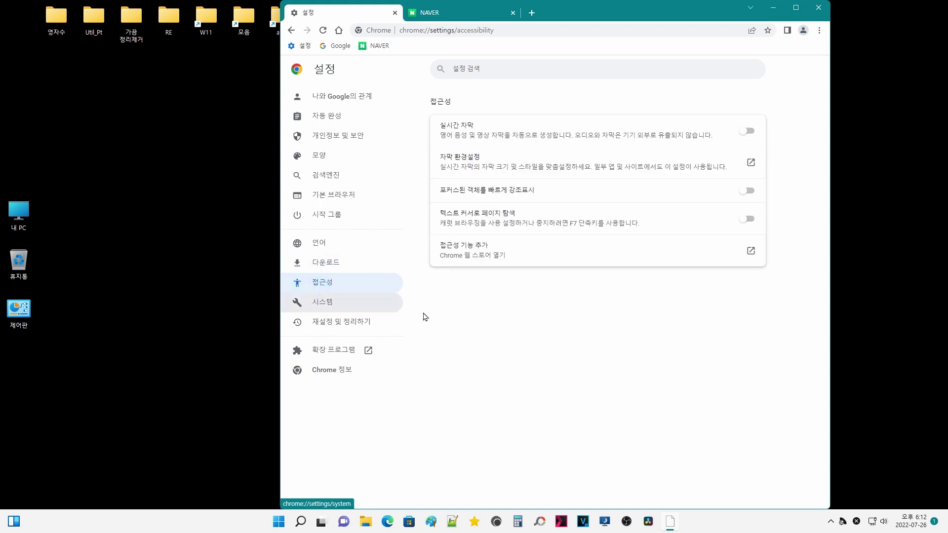
click(558, 364)
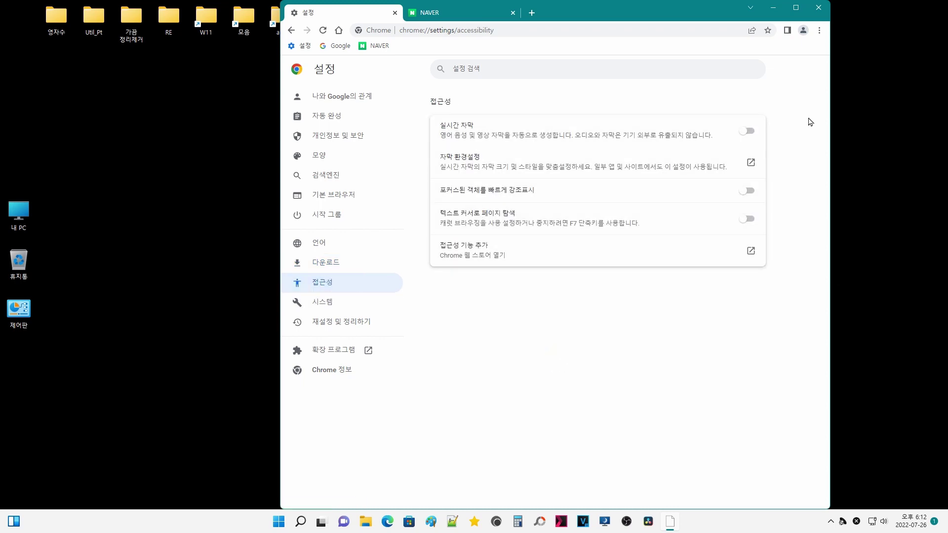
click(604, 333)
click(337, 303)
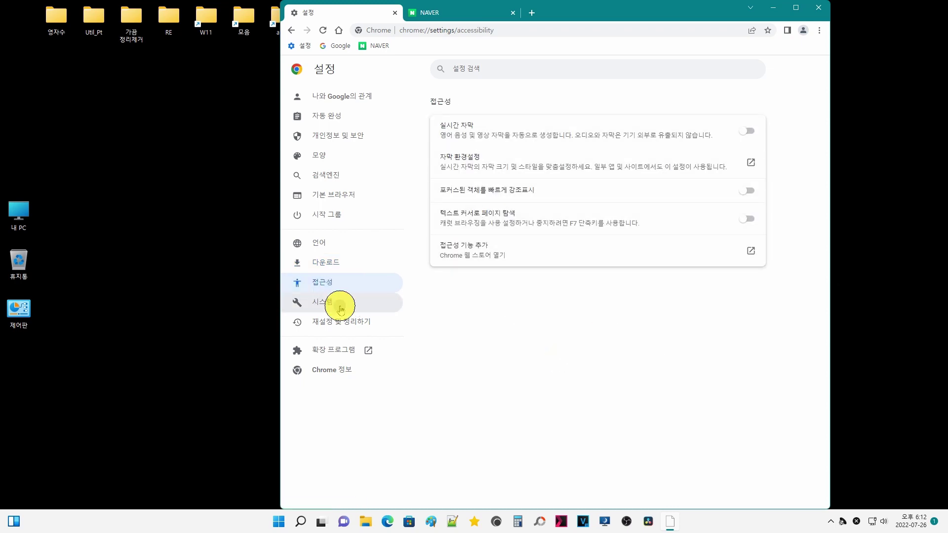
click(607, 302)
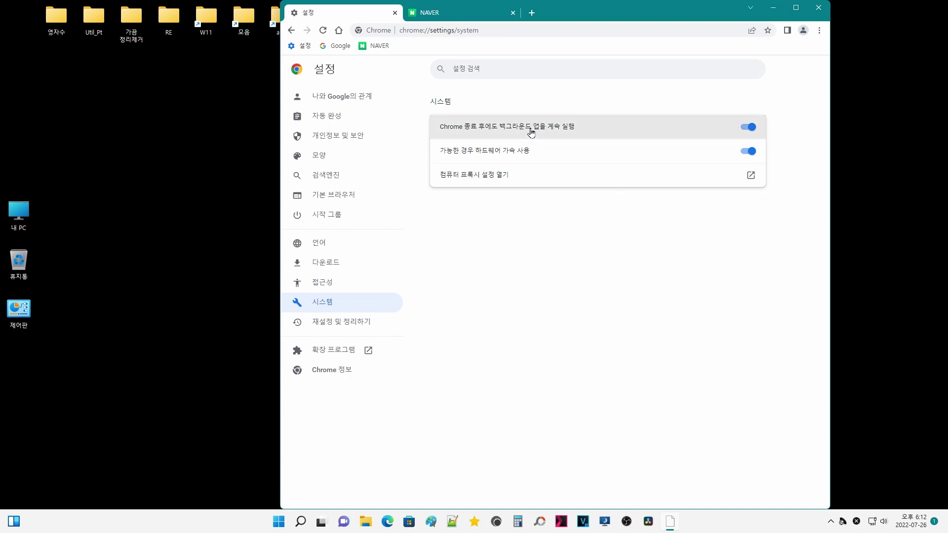
click(728, 257)
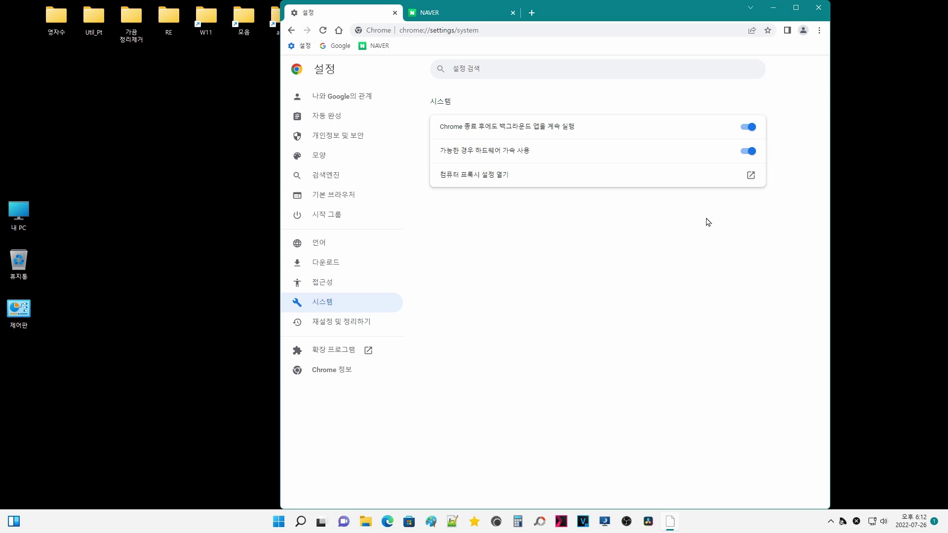
click(748, 127)
click(748, 276)
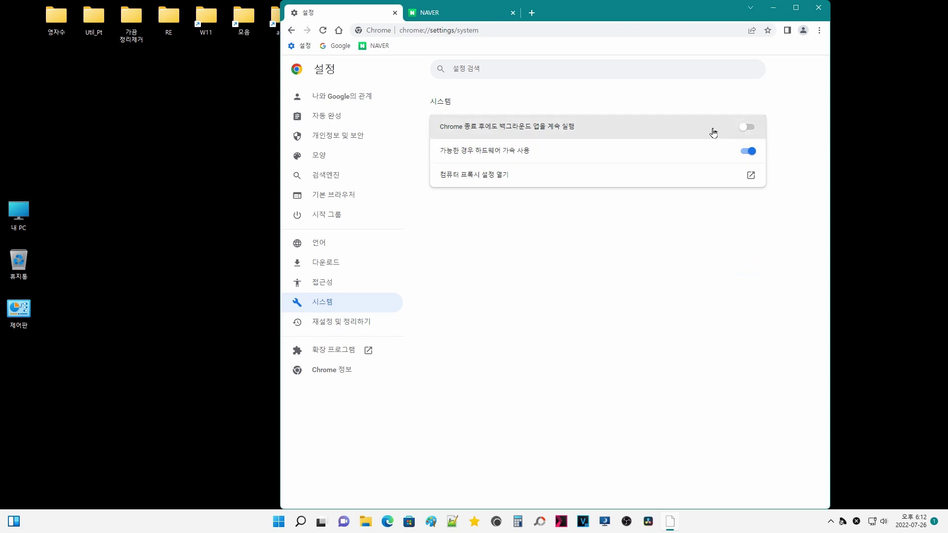
click(572, 326)
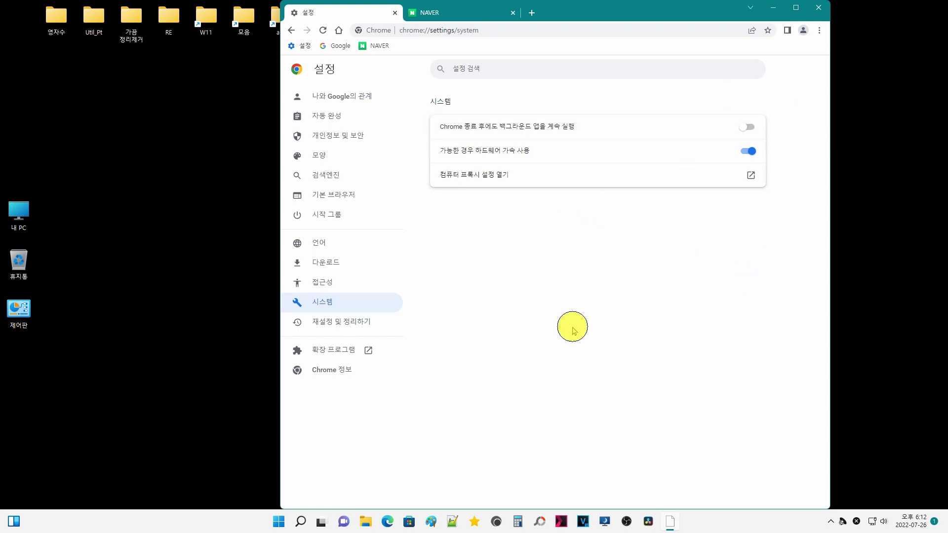
Step: Examine the reset and cleanup options (재설정 및 정리하기), the installed extensions (확장 프로그램) and the Chrome version information (Chrome 정보)
click(349, 327)
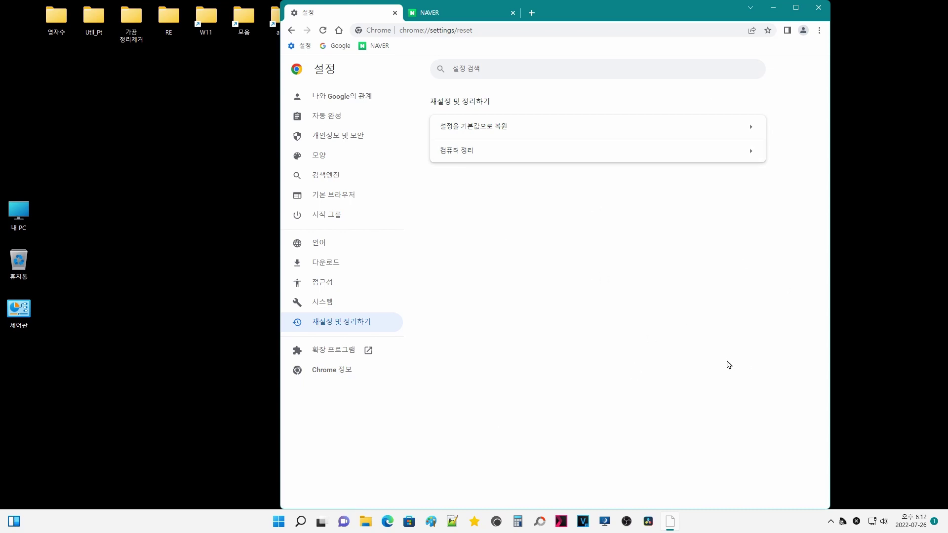
click(340, 350)
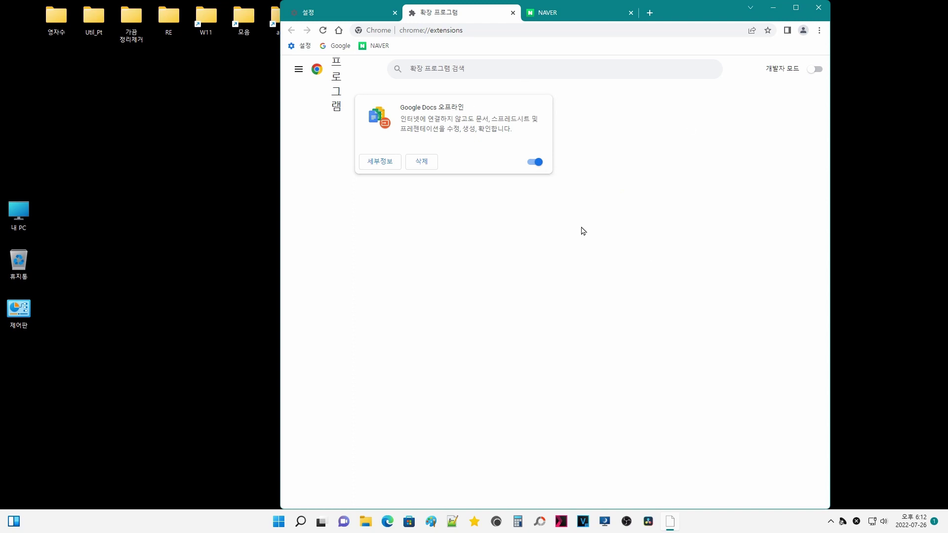
click(336, 13)
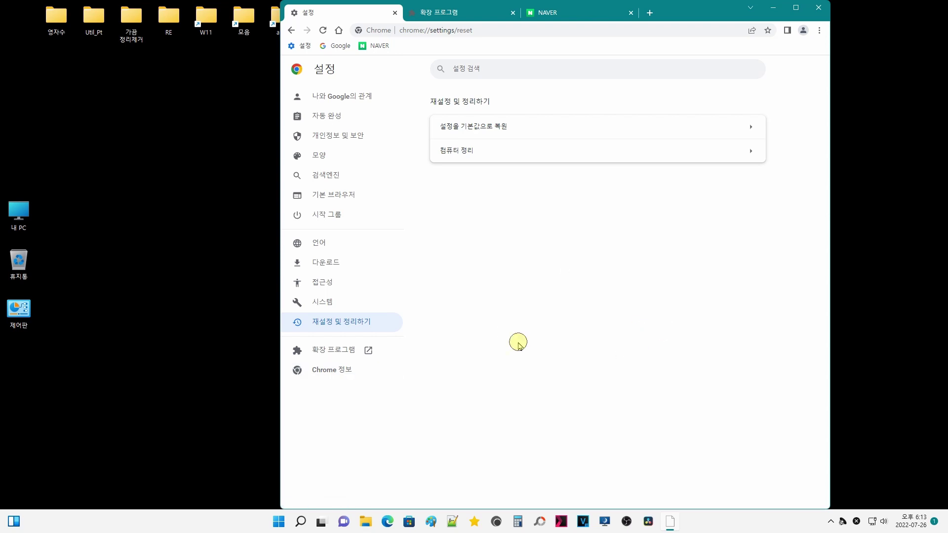
click(330, 371)
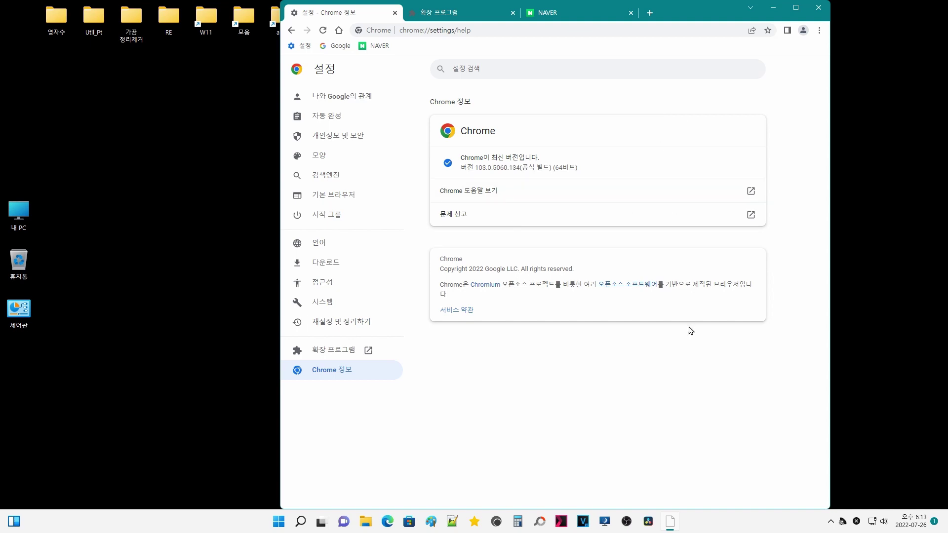
click(681, 357)
click(773, 336)
click(432, 48)
click(497, 32)
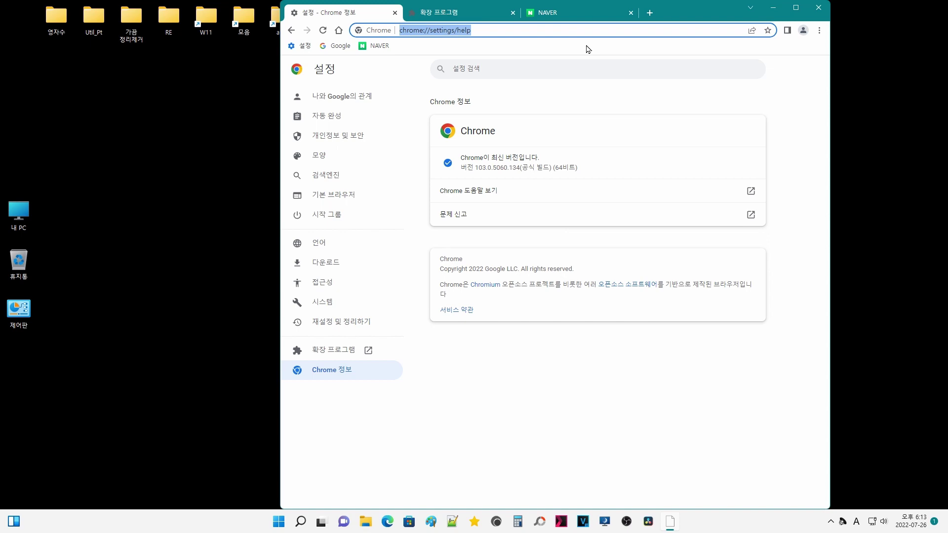
click(562, 361)
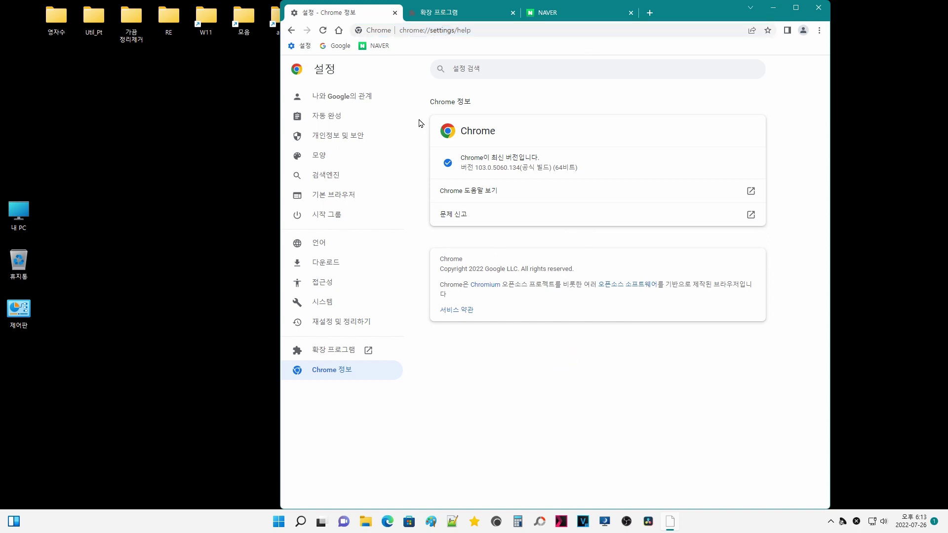
Step: Open the bookmark manager (북마크 관리자) and add a folder named 포털 to the bookmarks bar
mouse_move(389, 47)
mouse_down()
mouse_move(321, 45)
mouse_move(401, 46)
mouse_up()
right_click(402, 47)
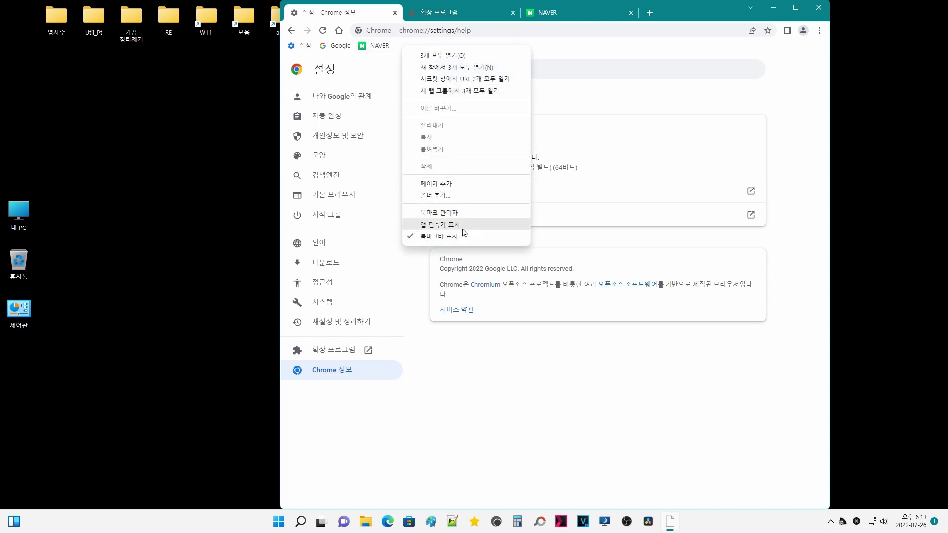
click(462, 213)
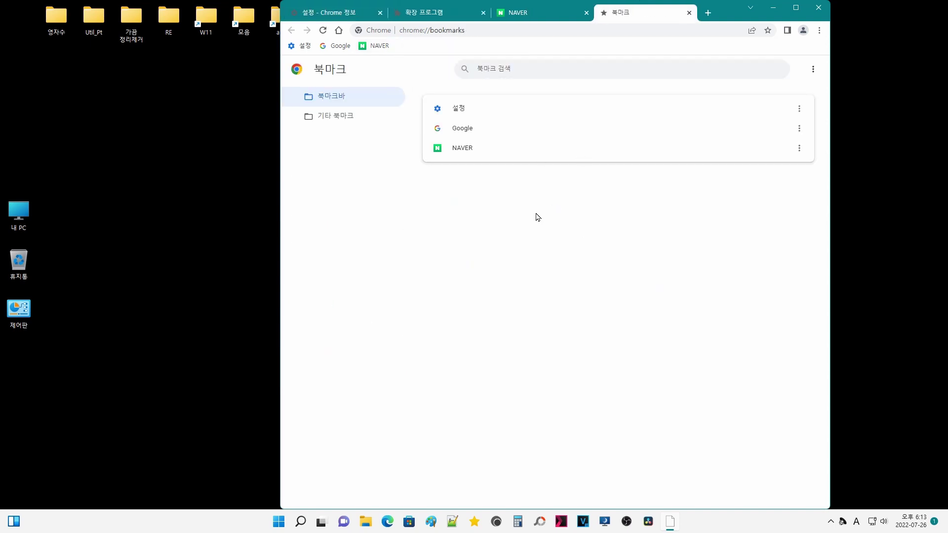
click(536, 217)
right_click(459, 60)
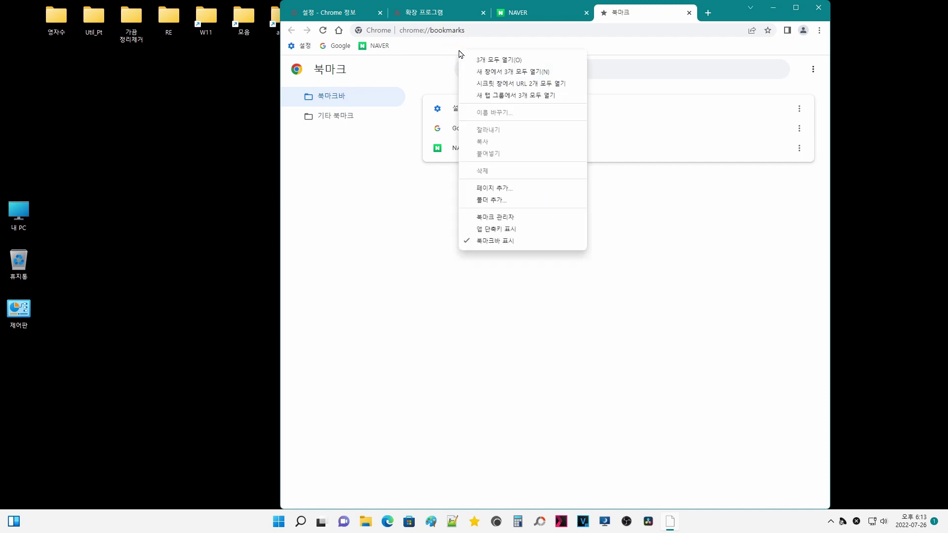
click(427, 49)
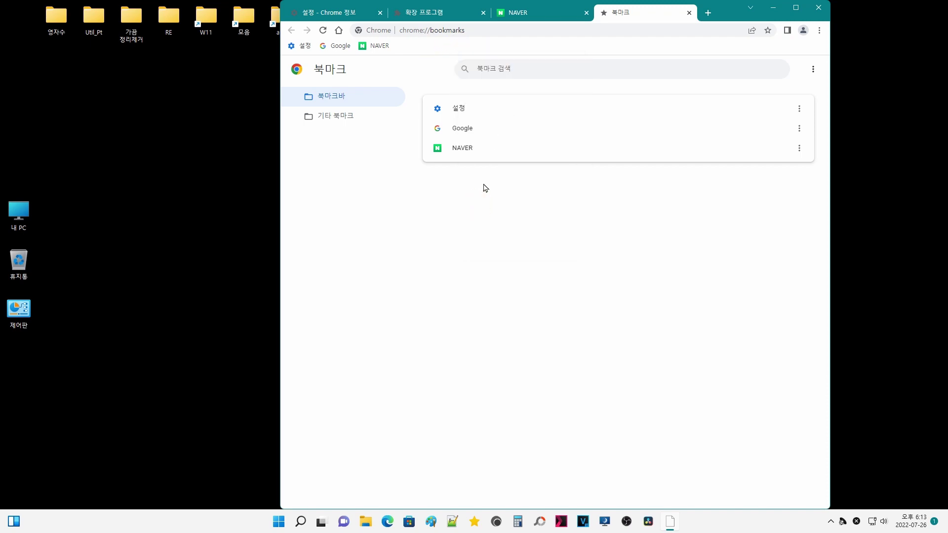
right_click(484, 185)
click(509, 212)
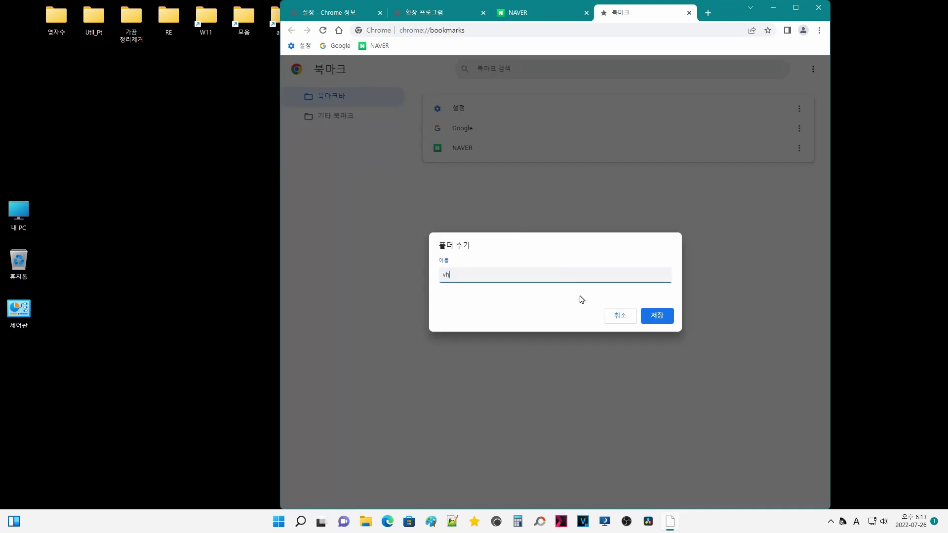
text(포털)
key(Return)
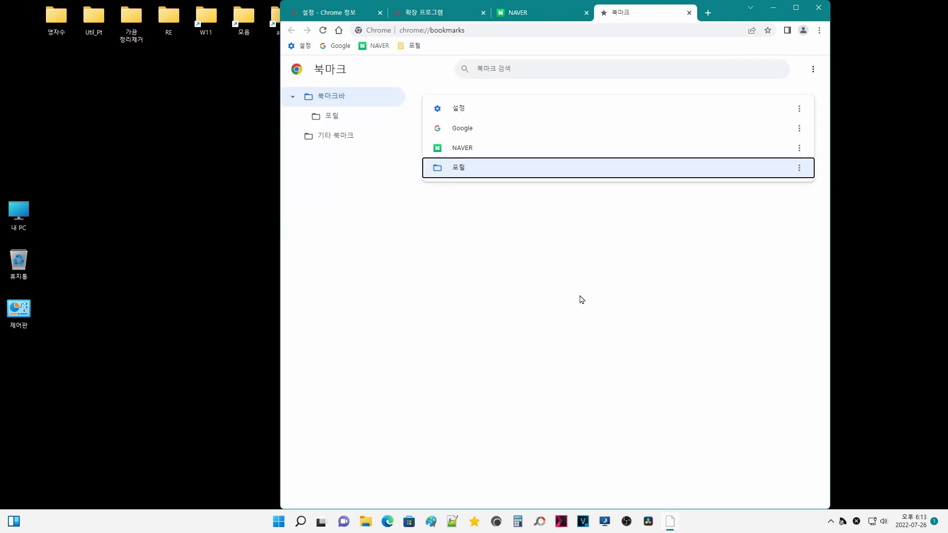
Step: Move the Google and NAVER bookmarks together into the 포털 folder
click(501, 134)
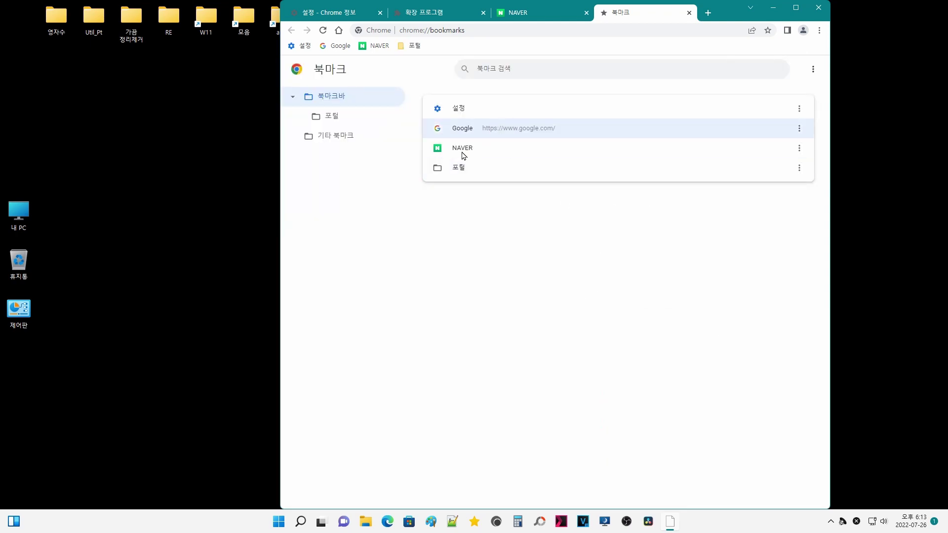
shift+click(463, 155)
drag(455, 159, 497, 239)
key(Escape)
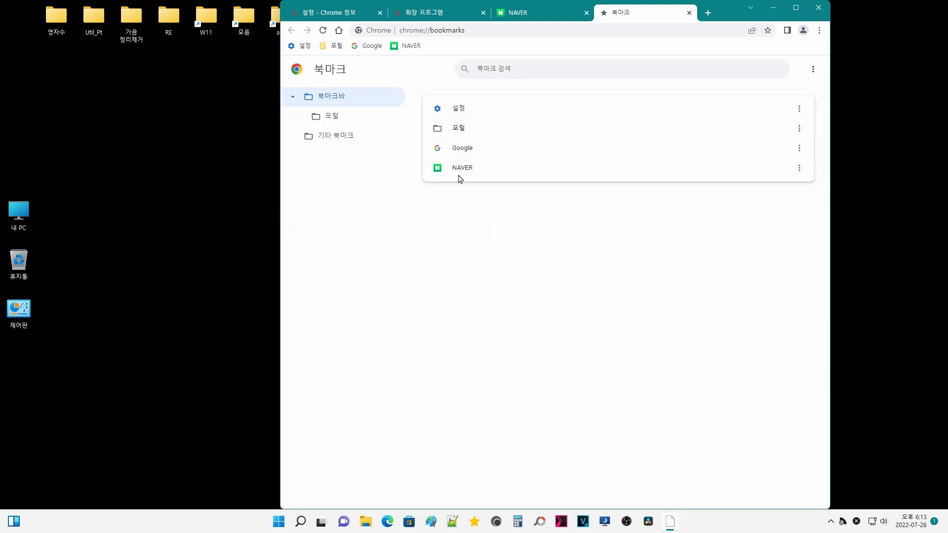
click(462, 150)
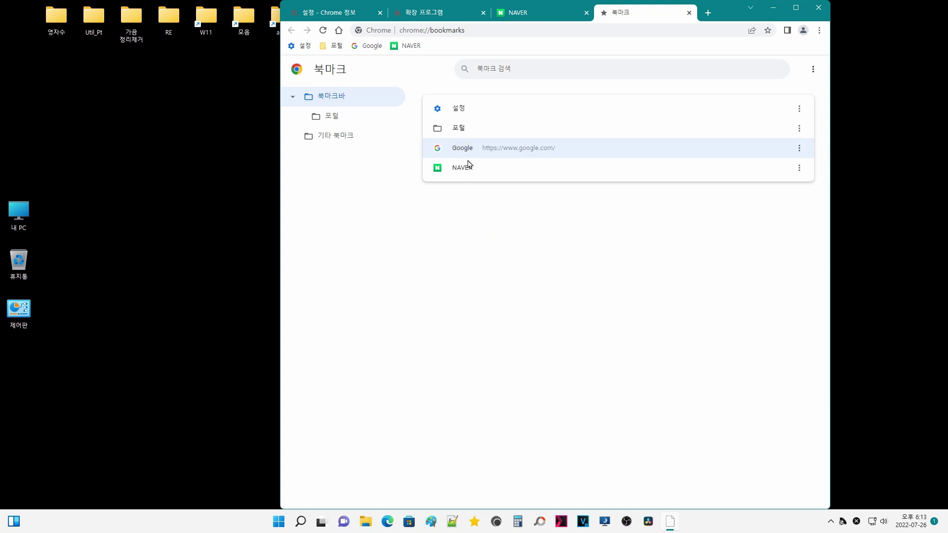
shift+click(463, 169)
drag(459, 154, 457, 129)
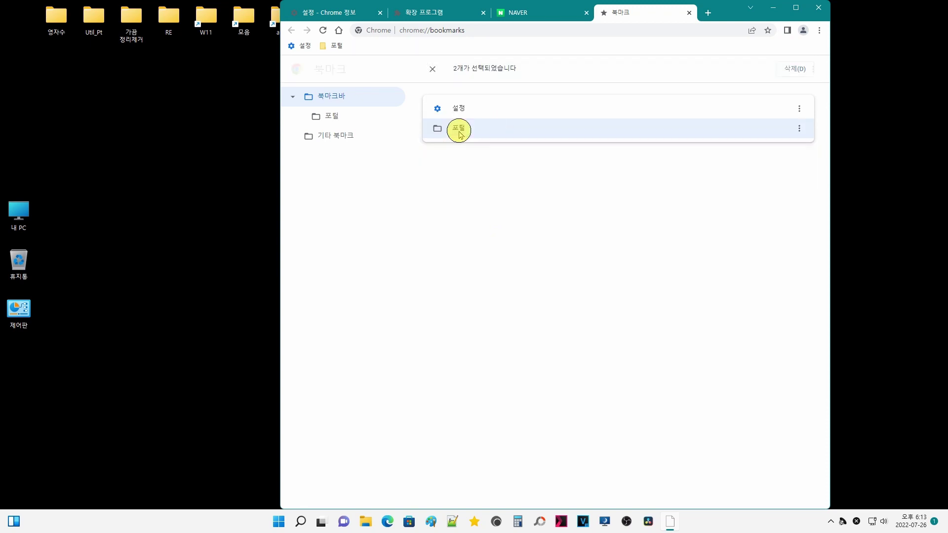
click(487, 184)
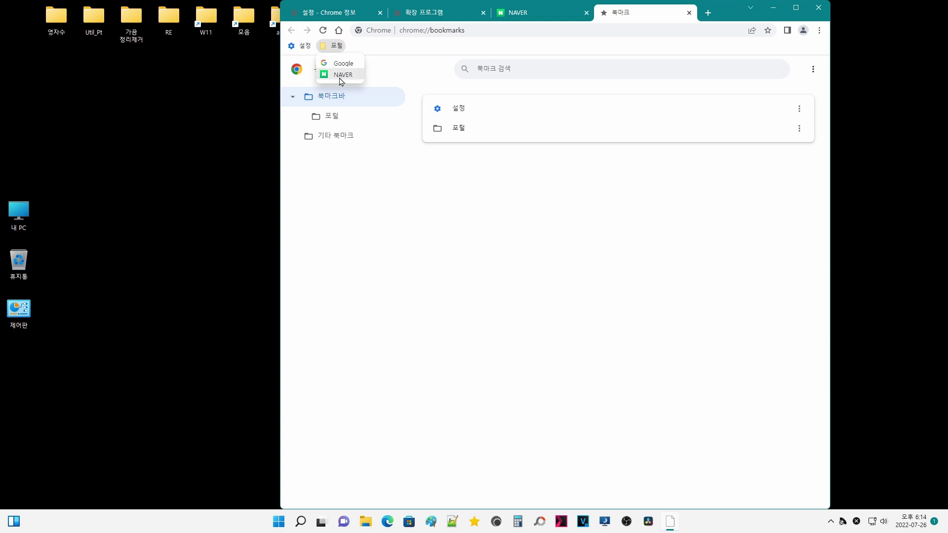
Step: Try the 포털 folder on the bookmarks bar by opening NAVER and Google from it
click(342, 75)
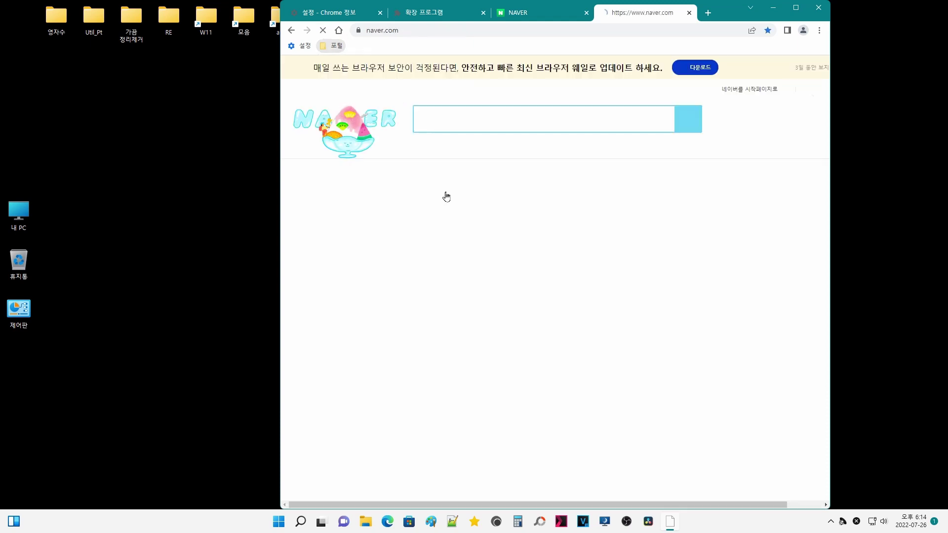
click(334, 45)
click(346, 62)
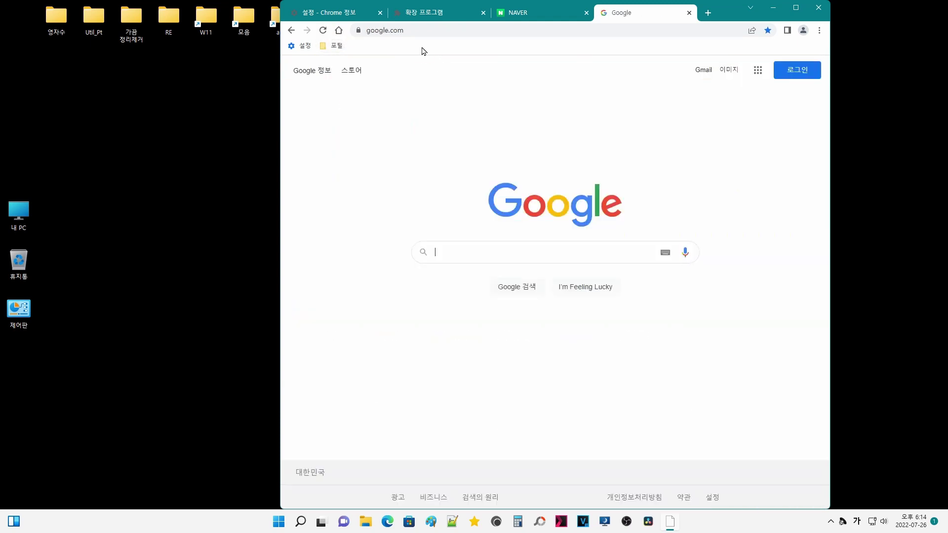
click(331, 45)
drag(343, 79, 333, 45)
click(336, 46)
click(336, 47)
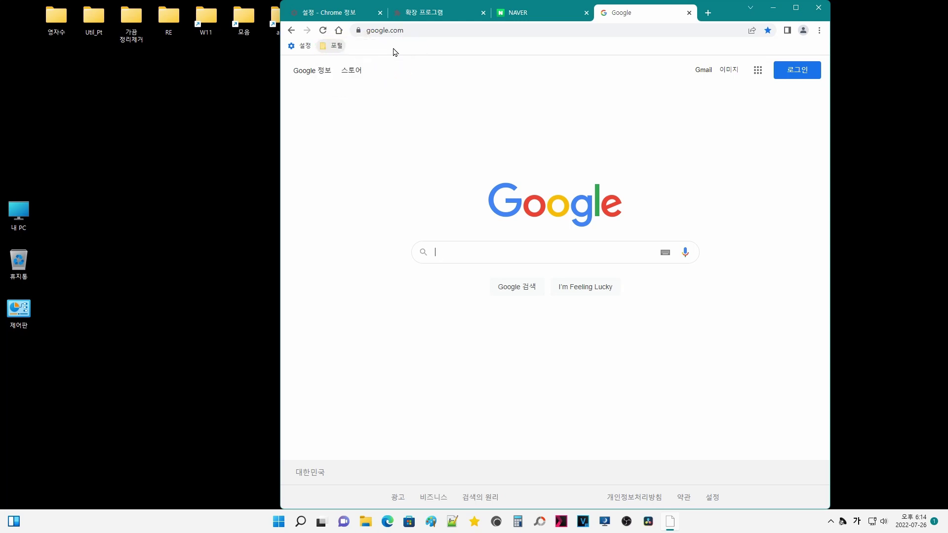